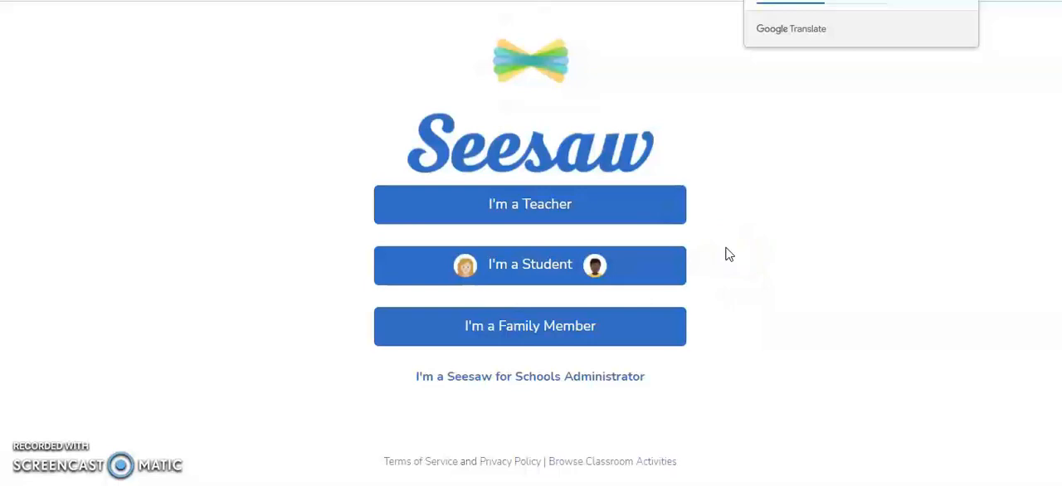
- Sign up as a teacher with the existing Google account
{"action": "left_click", "coordinate": [637, 205]}
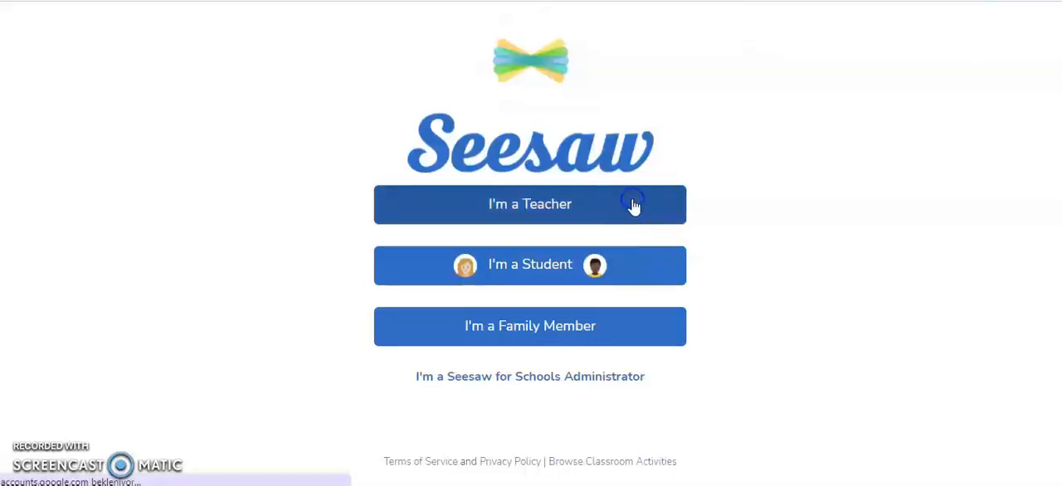
{"action": "left_click_drag", "start_coordinate": [1058, 134], "coordinate": [1058, 190]}
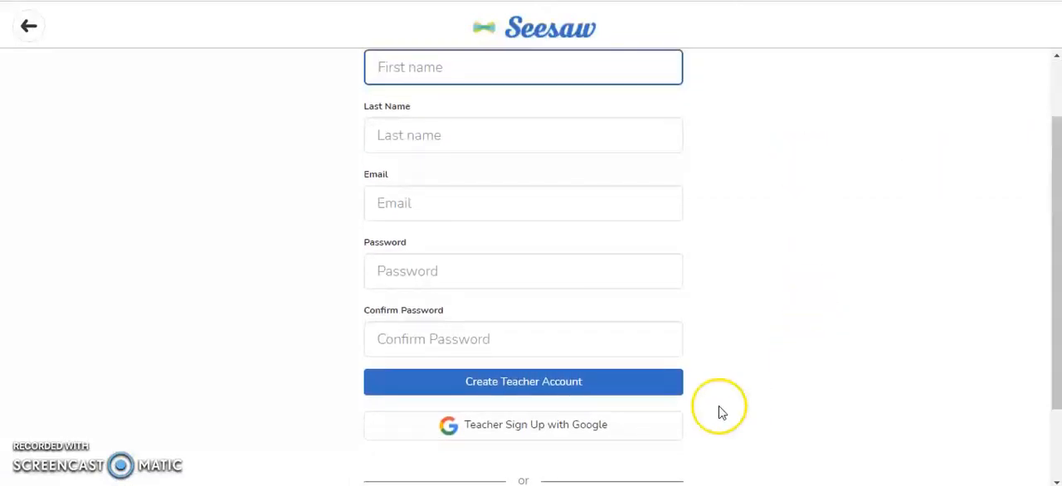
{"action": "left_click", "coordinate": [581, 440]}
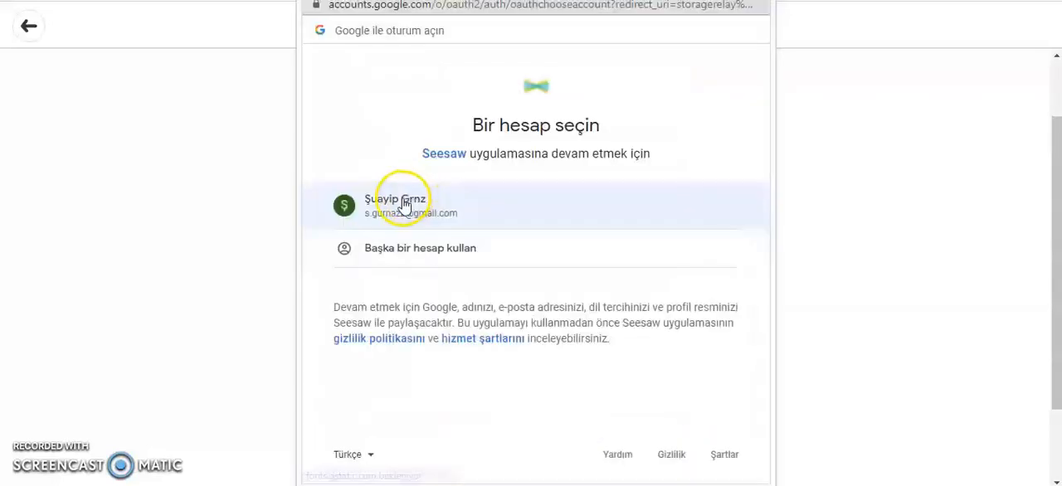
{"action": "left_click", "coordinate": [404, 205]}
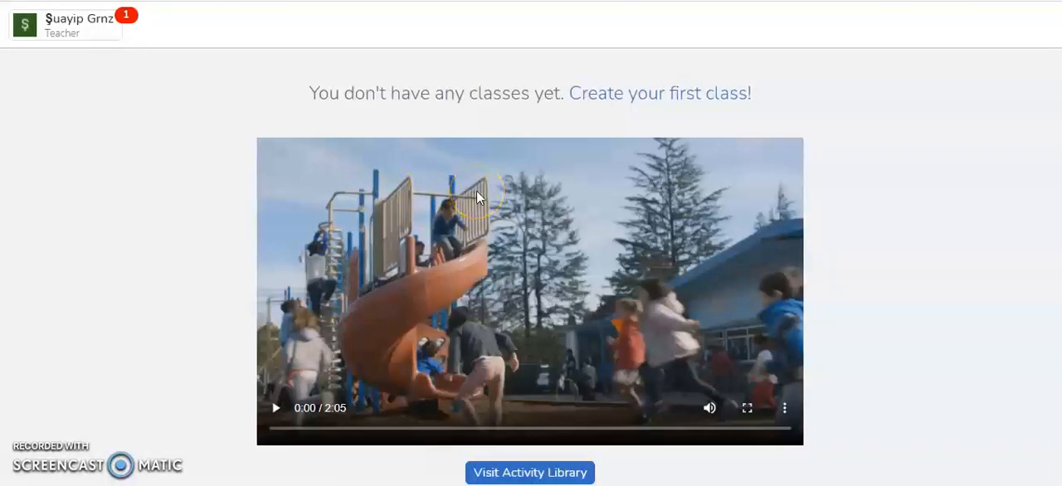
- Create the first class, named 7-F, with the grade level set to 7th
{"action": "left_click", "coordinate": [637, 100]}
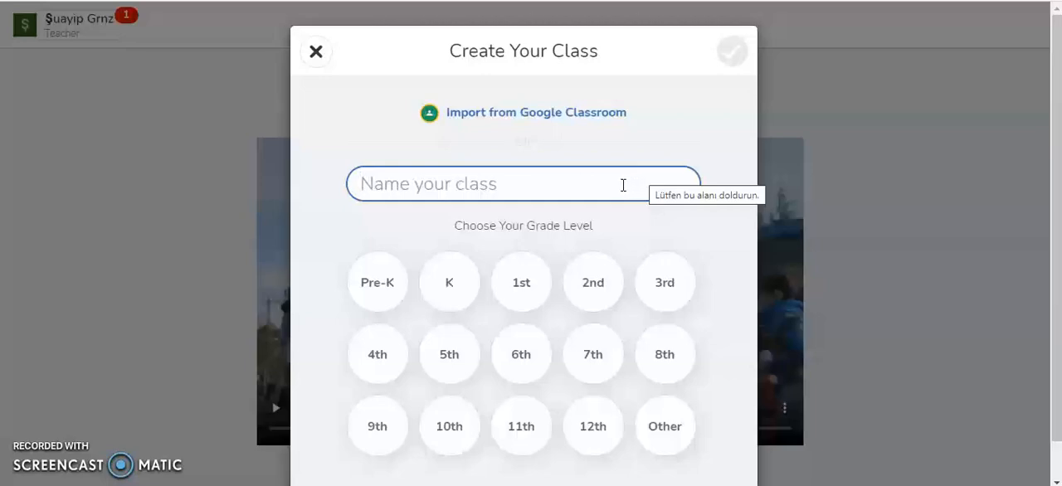
{"action": "type", "text": "7"}
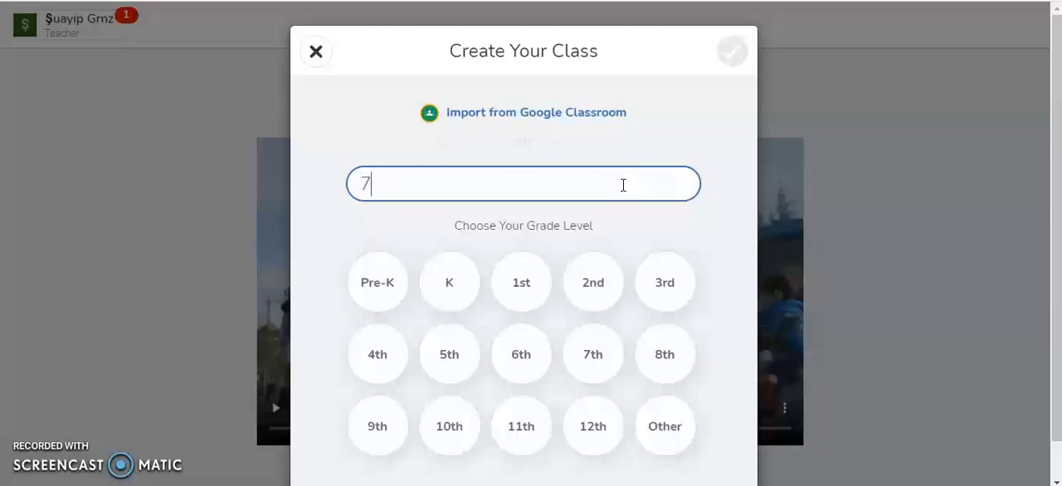
{"action": "type", "text": "-F"}
{"action": "left_click", "coordinate": [586, 354]}
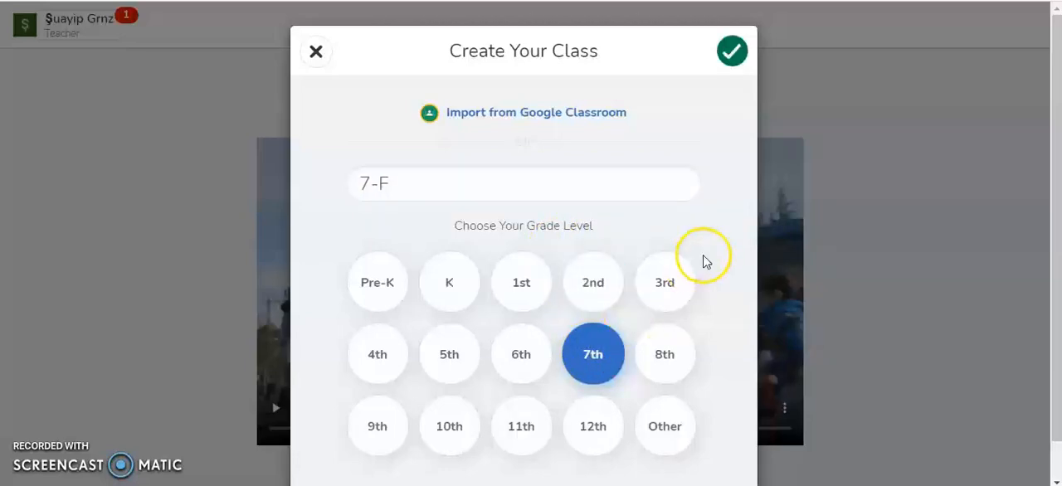
{"action": "left_click", "coordinate": [730, 64]}
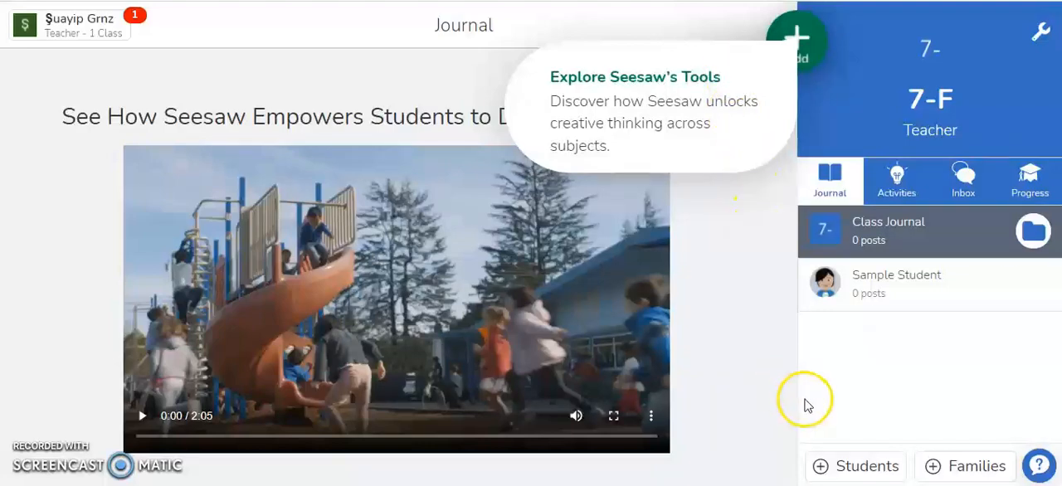
- Add students to the class without Google or email sign-in, for 1:1 devices, by pasting a list of student names
{"action": "left_click", "coordinate": [854, 466]}
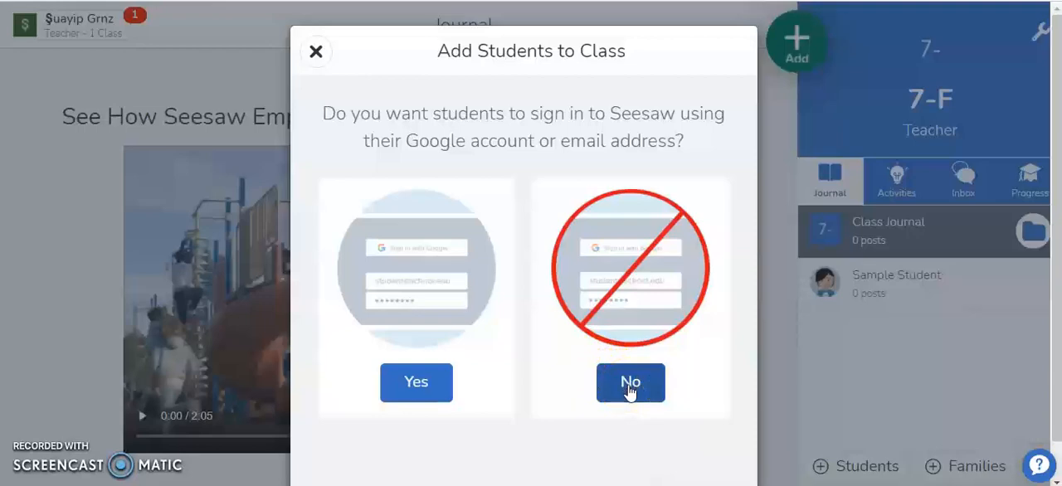
{"action": "left_click", "coordinate": [711, 371]}
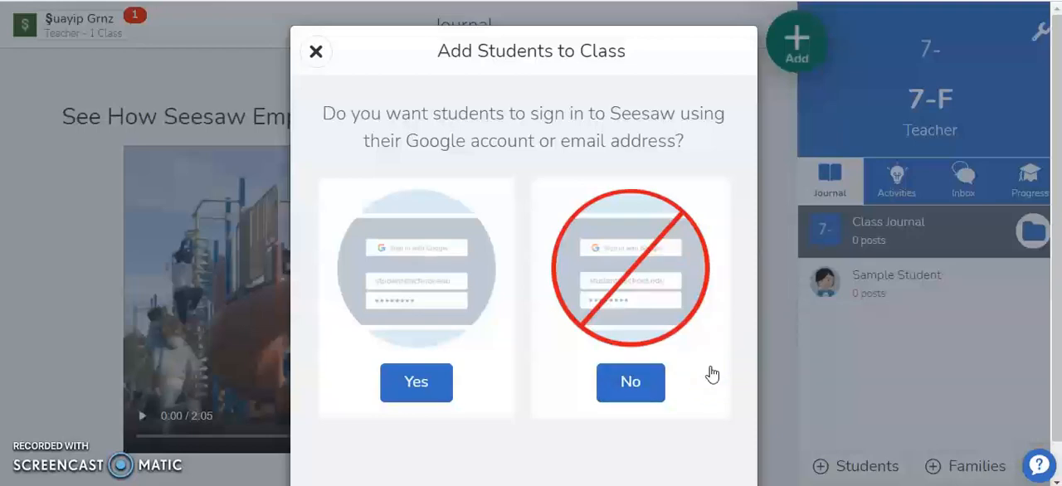
{"action": "left_click", "coordinate": [635, 387]}
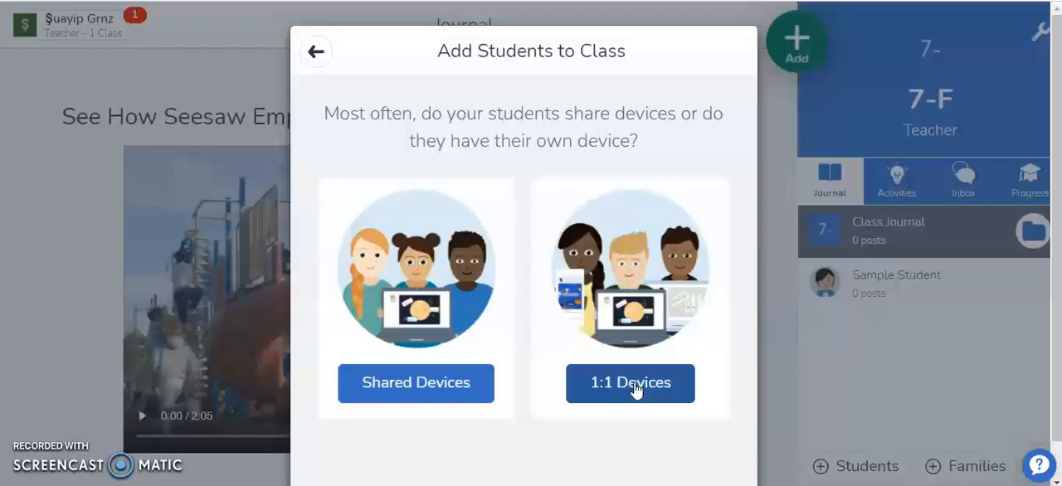
{"action": "left_click", "coordinate": [635, 391]}
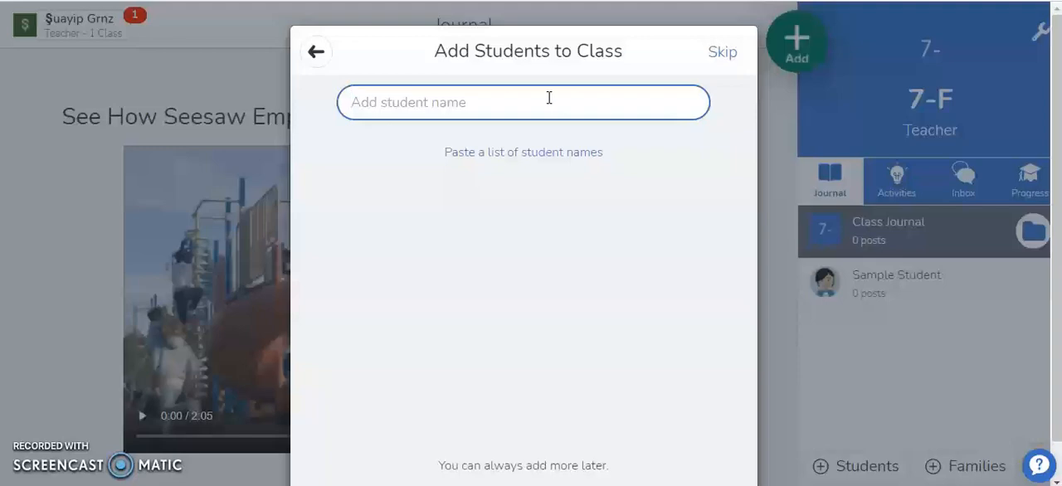
{"action": "left_click", "coordinate": [545, 161]}
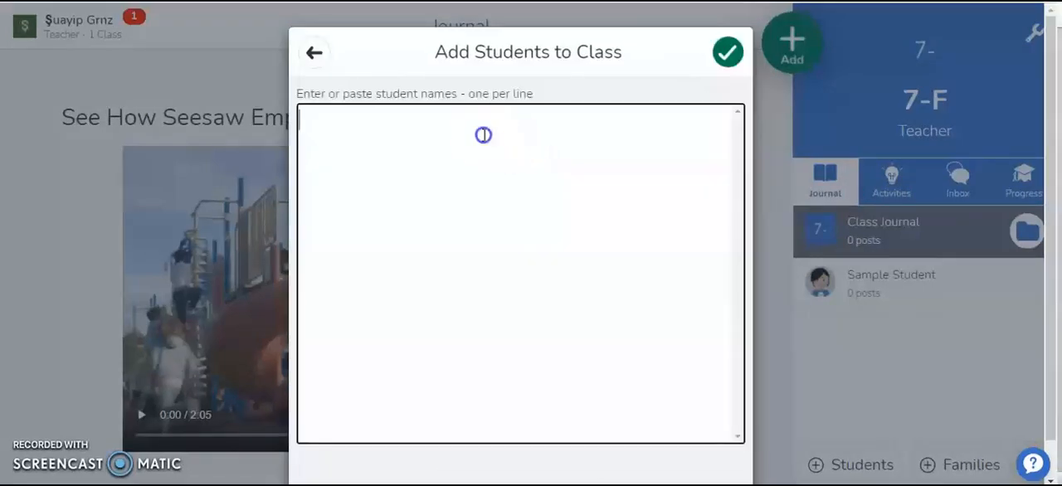
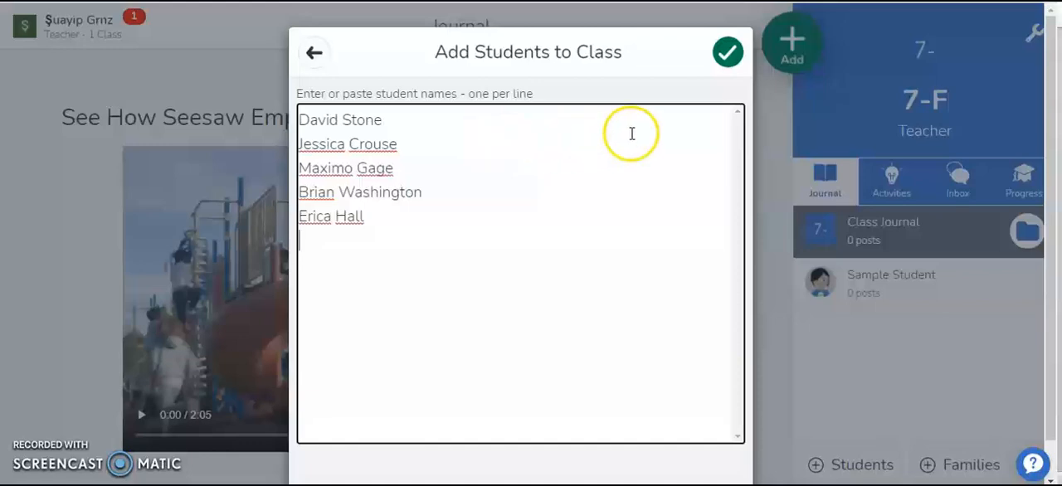
{"action": "left_click", "coordinate": [727, 53]}
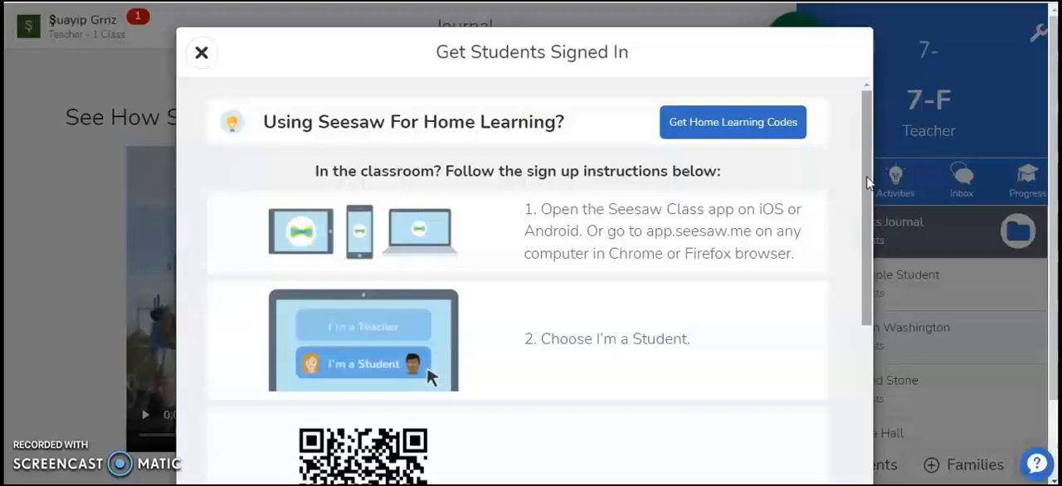
- Review the student sign-in instructions down to the QR and text code, and close them
{"action": "left_click", "coordinate": [866, 220]}
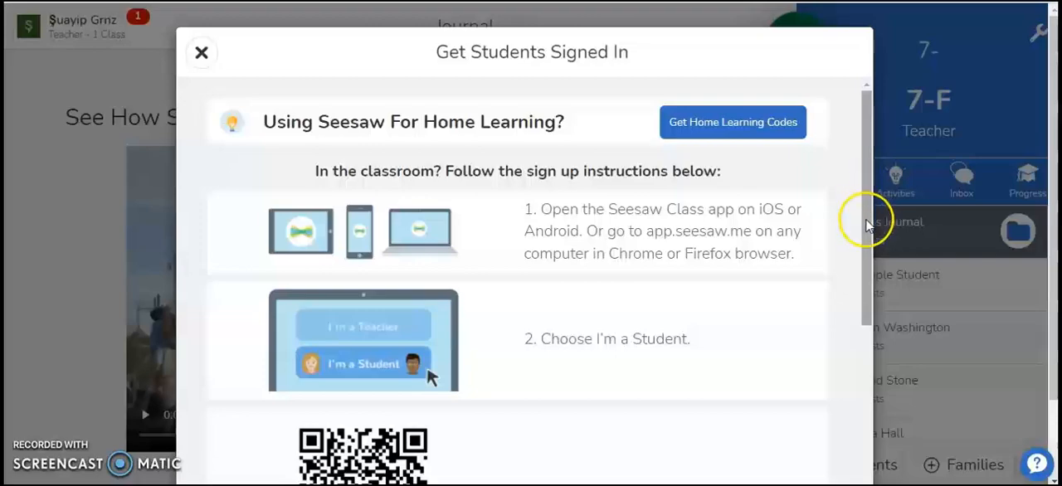
{"action": "left_click_drag", "start_coordinate": [867, 221], "coordinate": [844, 344]}
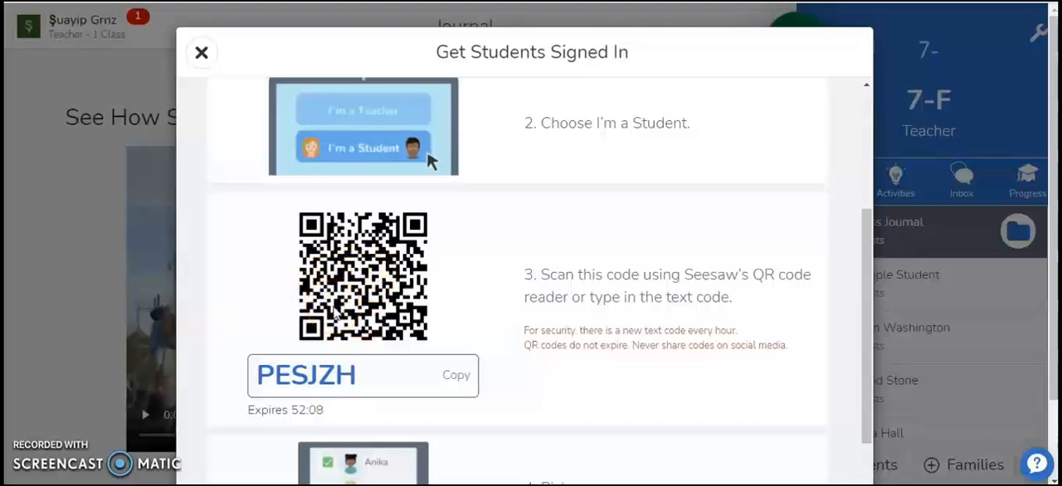
{"action": "left_click", "coordinate": [202, 54]}
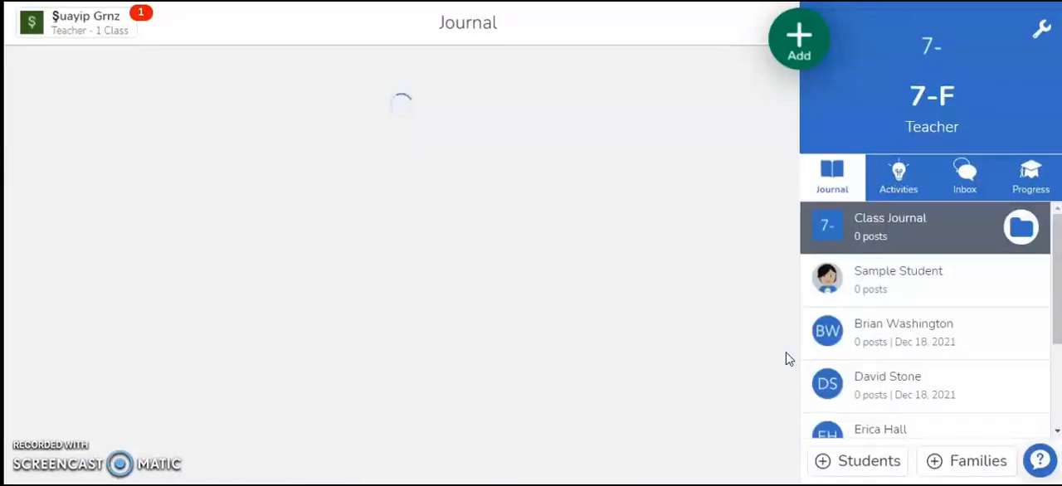
- Open the parent and family invitation for the class and turn on family access
{"action": "left_click", "coordinate": [827, 383]}
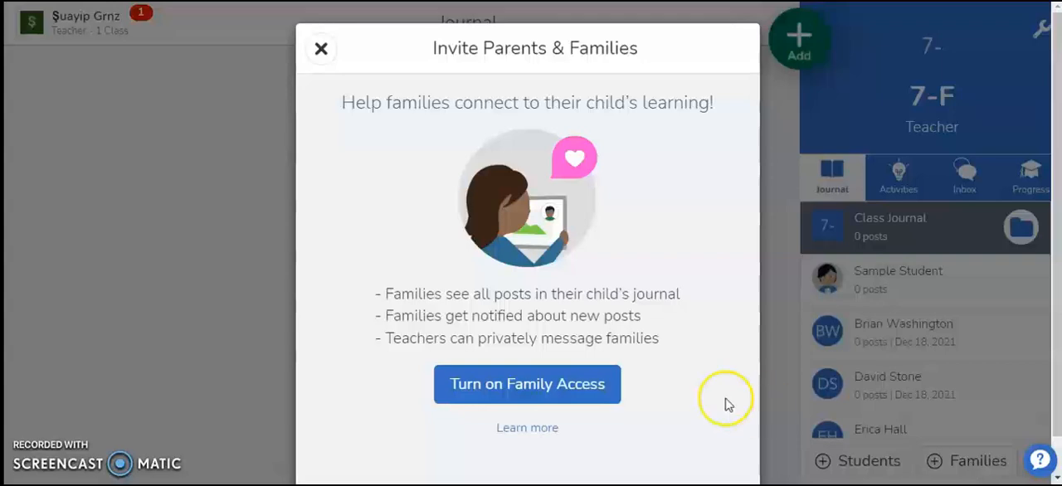
{"action": "left_click", "coordinate": [581, 393]}
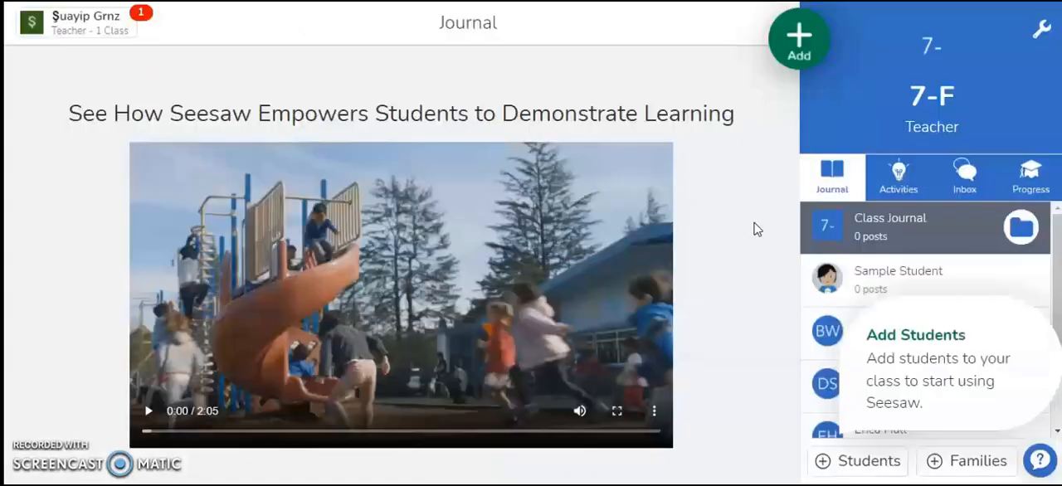
- Go to the class's activities and browse the community section of the Activity Library
{"action": "left_click", "coordinate": [893, 177]}
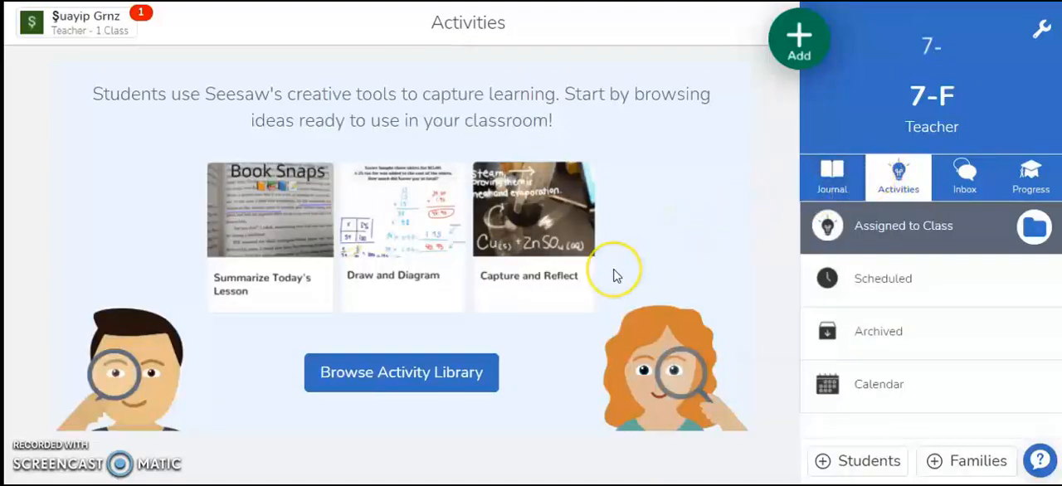
{"action": "left_click", "coordinate": [529, 284]}
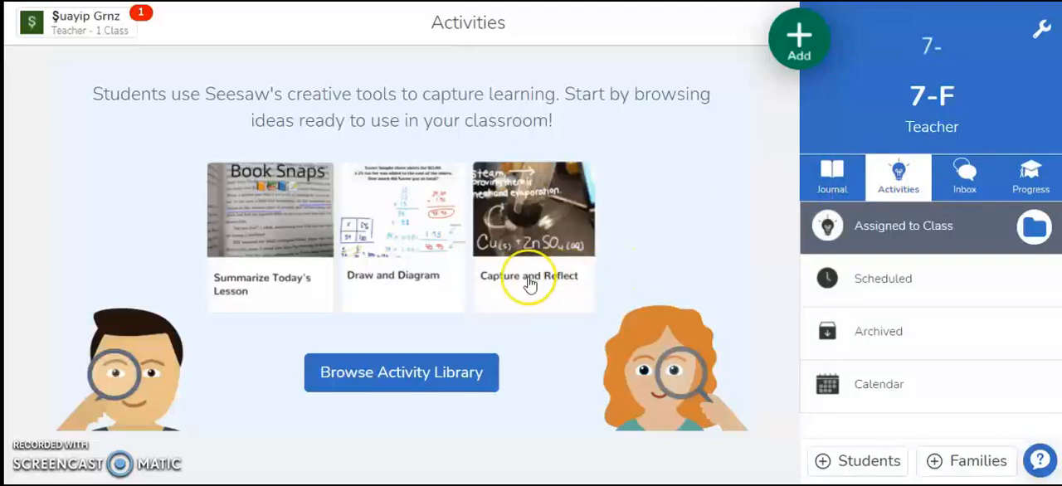
{"action": "left_click", "coordinate": [442, 377]}
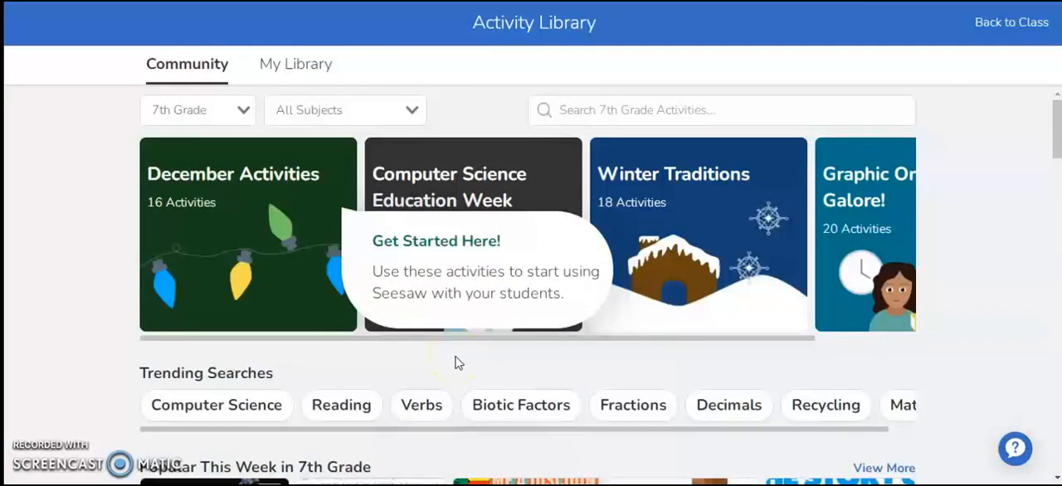
{"action": "left_click", "coordinate": [184, 74]}
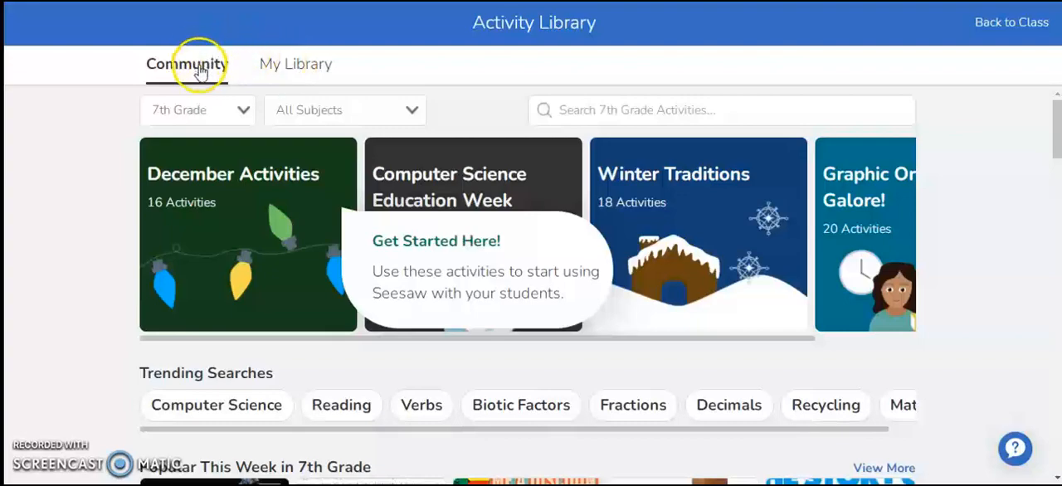
- Filter the community activities to 7th Grade and the subject English Language Learners
{"action": "left_click", "coordinate": [586, 109]}
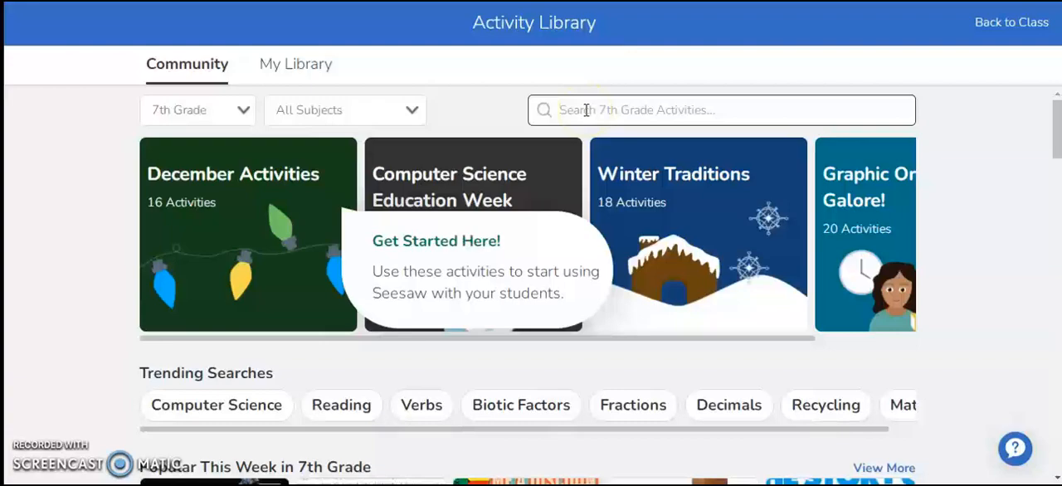
{"action": "left_click", "coordinate": [585, 110]}
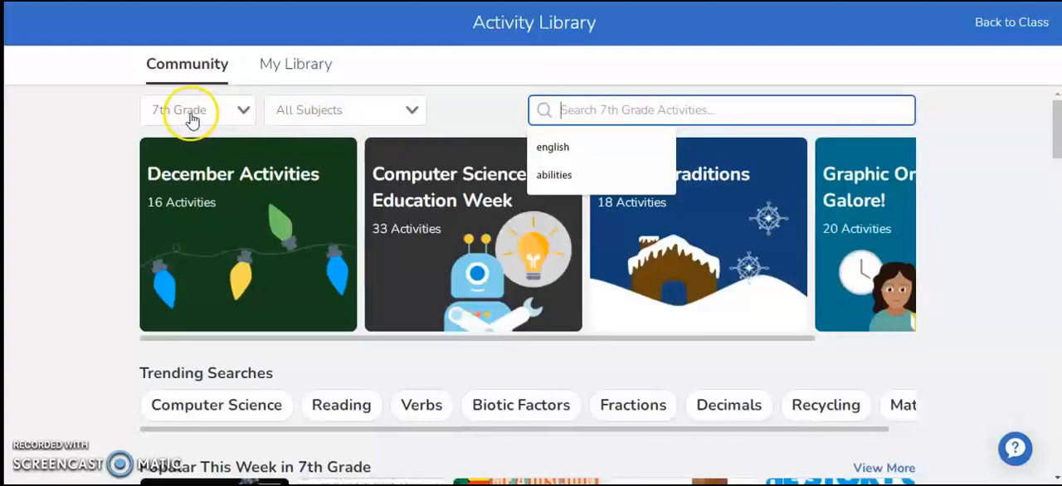
{"action": "left_click", "coordinate": [240, 111]}
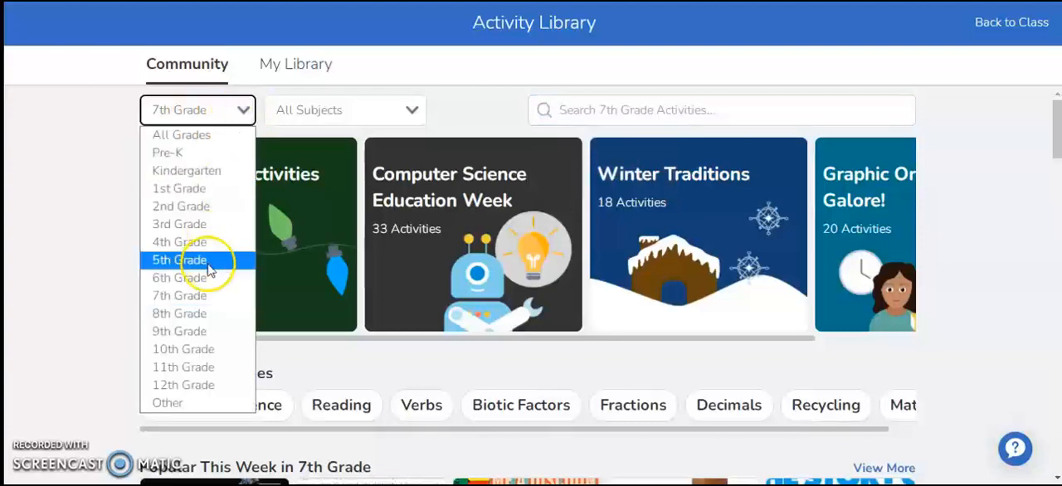
{"action": "left_click", "coordinate": [181, 300]}
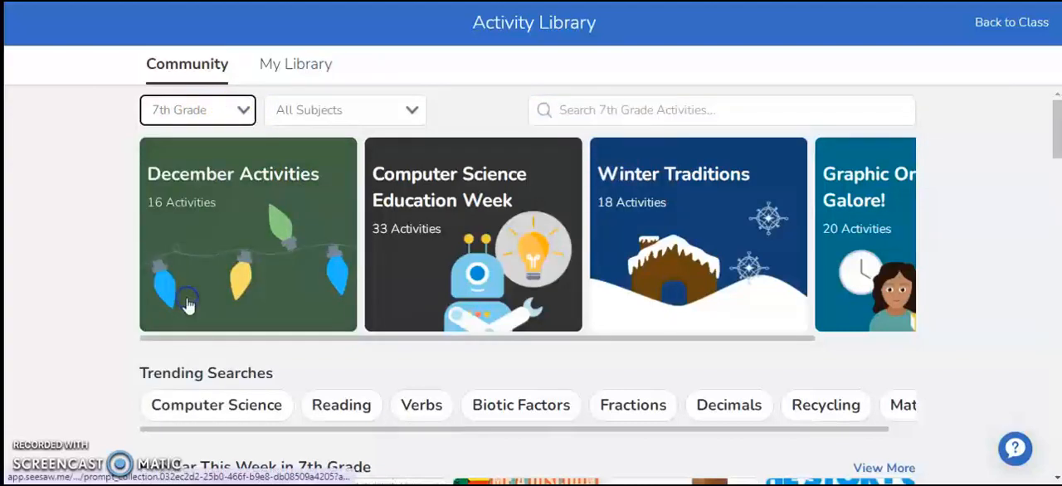
{"action": "left_click", "coordinate": [410, 112]}
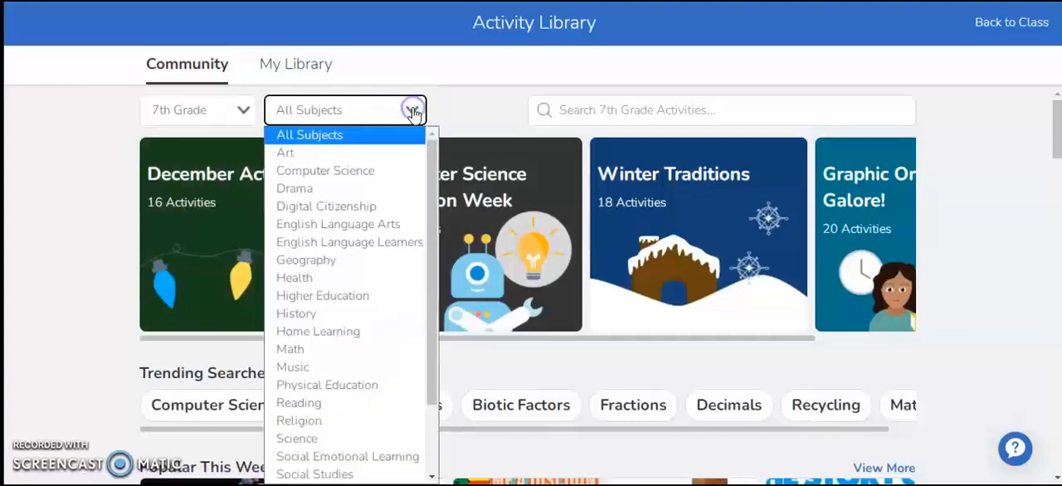
{"action": "left_click", "coordinate": [370, 247]}
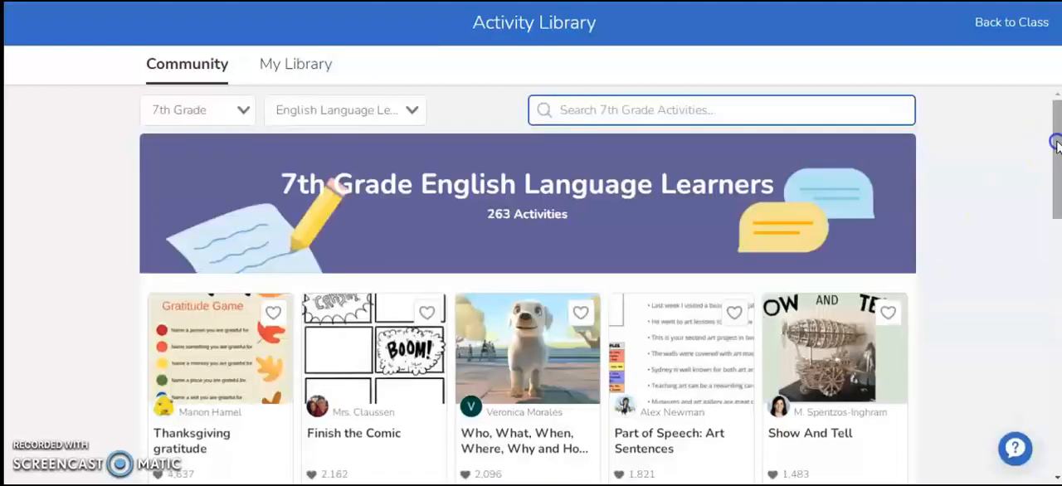
- Open the activity "VOCABULARY: noticing words" from the filtered list and dismiss its tip
{"action": "left_click_drag", "start_coordinate": [1057, 137], "coordinate": [1057, 224]}
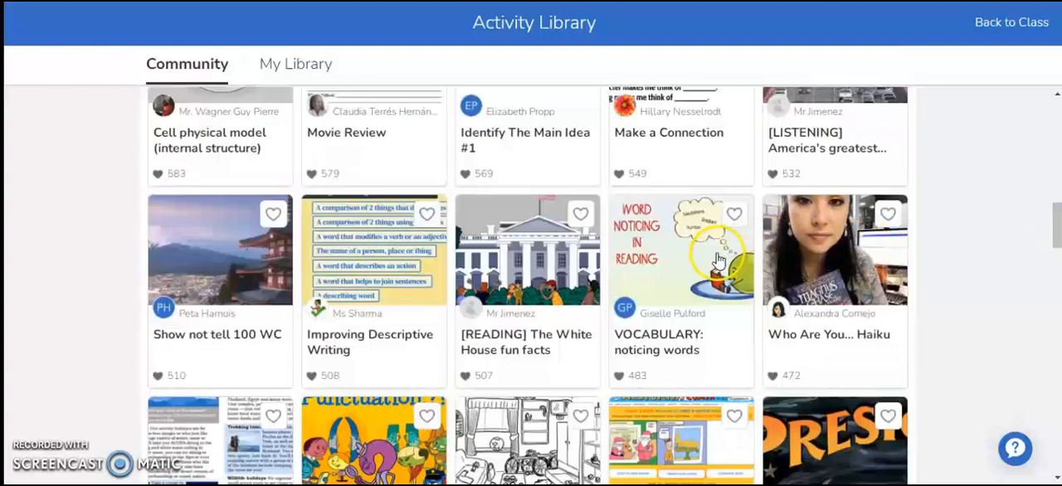
{"action": "left_click", "coordinate": [670, 297]}
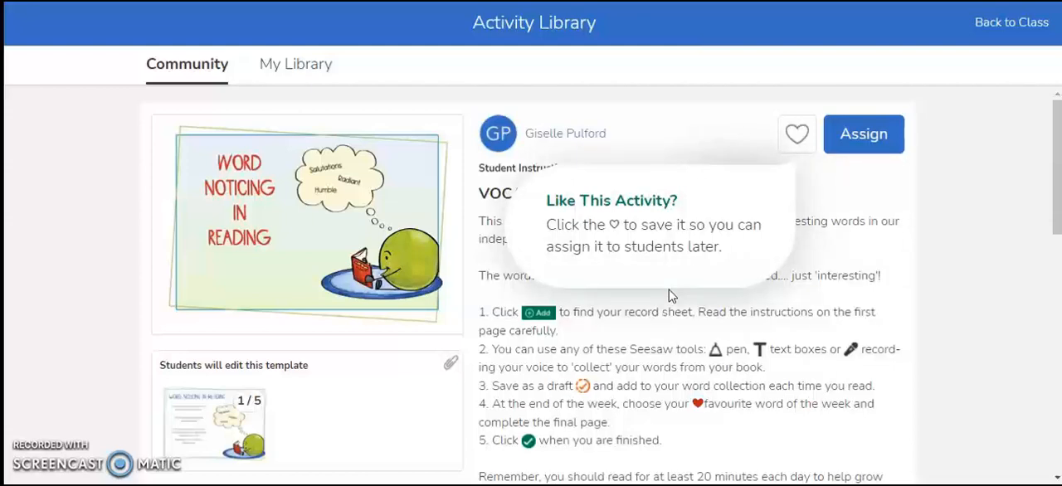
{"action": "left_click", "coordinate": [792, 282]}
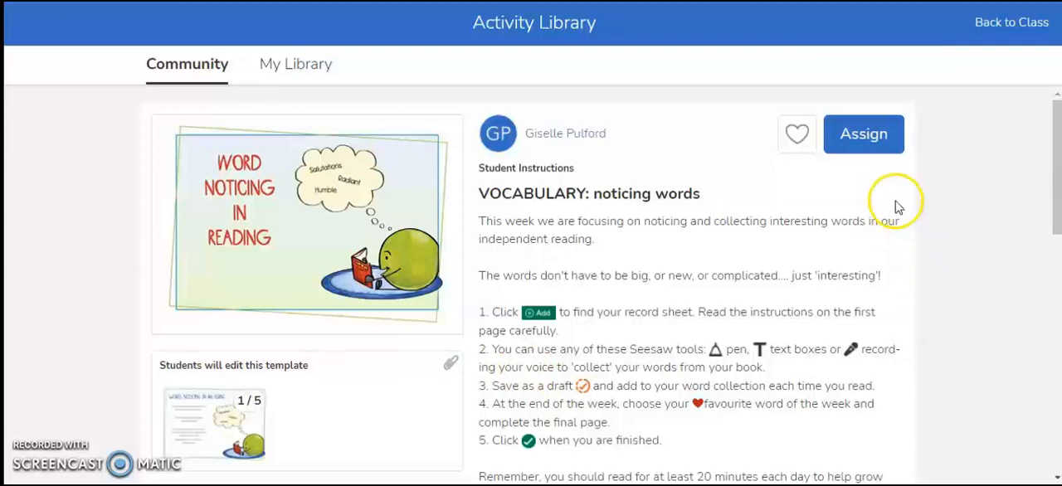
- Start assigning the activity to class 7-F, try deselecting three individual students, and toggle the selection of all students in the class
{"action": "left_click", "coordinate": [870, 135]}
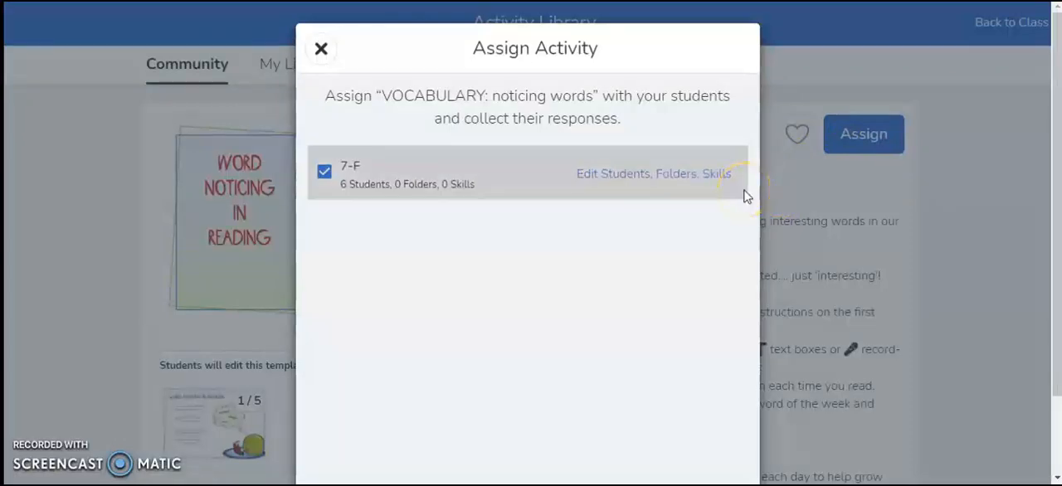
{"action": "left_click", "coordinate": [701, 174]}
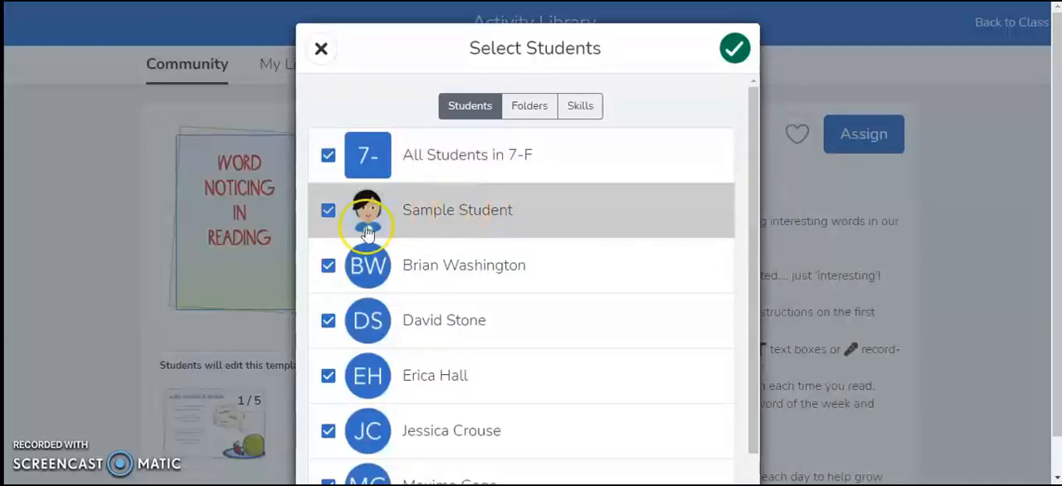
{"action": "left_click", "coordinate": [329, 266]}
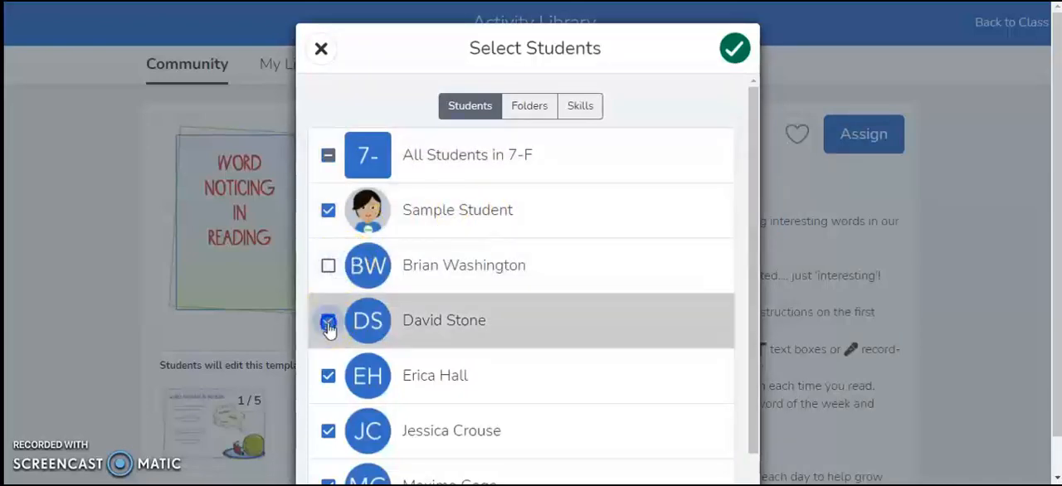
{"action": "left_click", "coordinate": [330, 319]}
{"action": "left_click", "coordinate": [328, 375]}
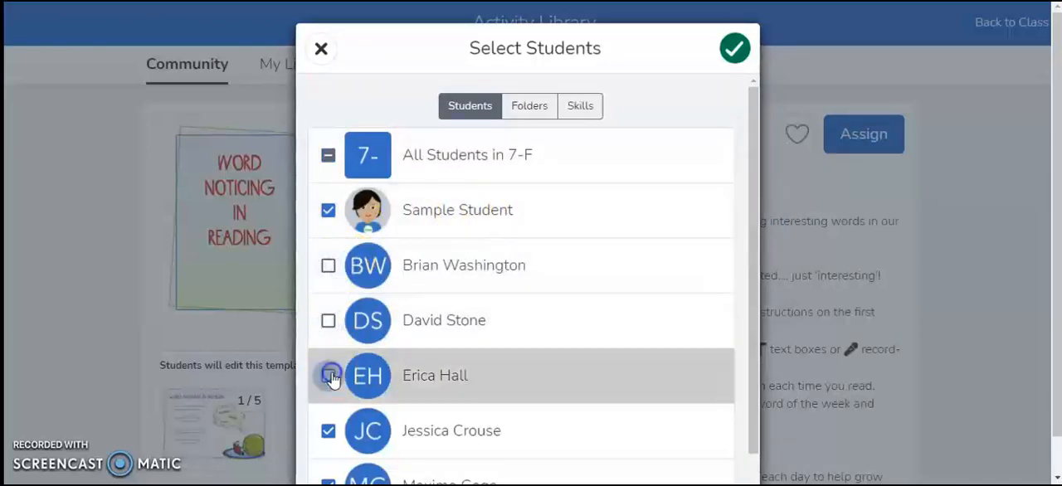
{"action": "left_click", "coordinate": [328, 161]}
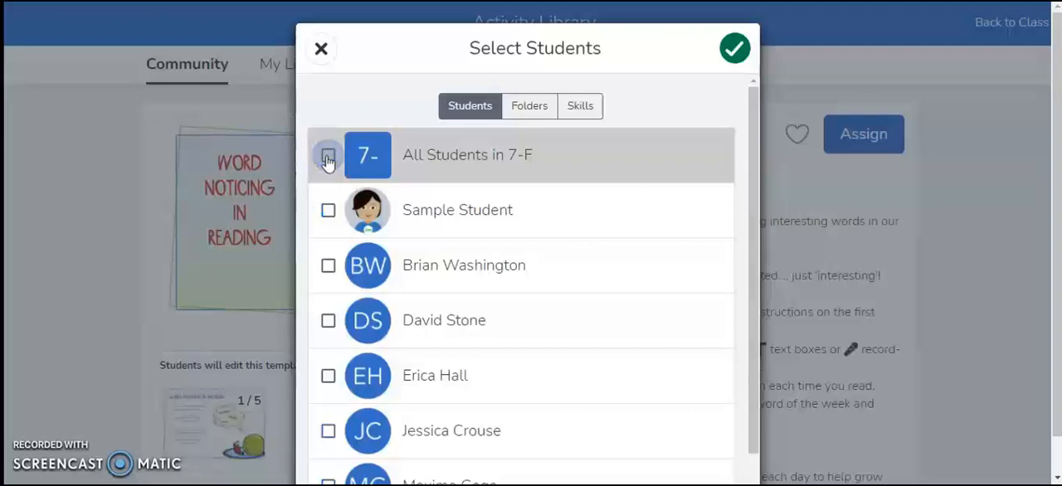
{"action": "left_click", "coordinate": [328, 160]}
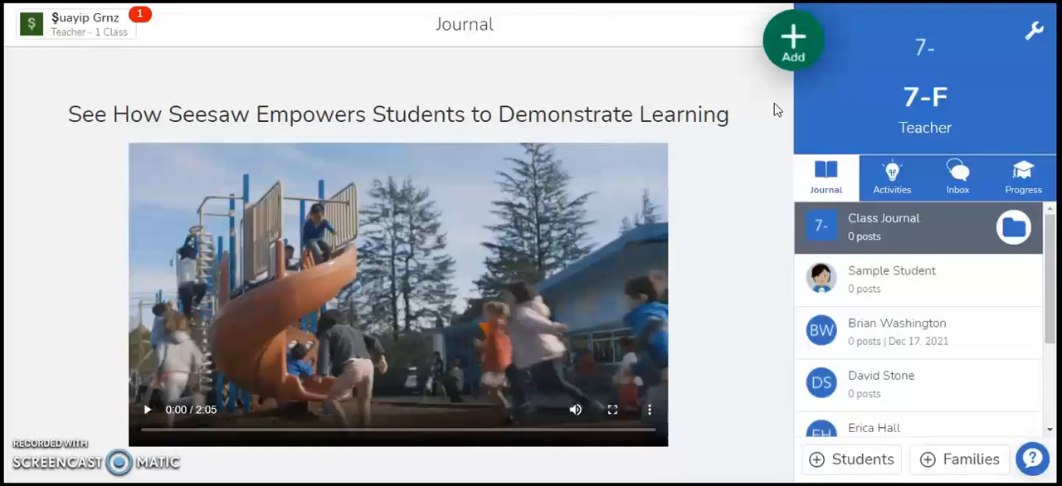
- Start assigning an activity from the class journal and create a new activity in My Library
{"action": "left_click", "coordinate": [790, 48]}
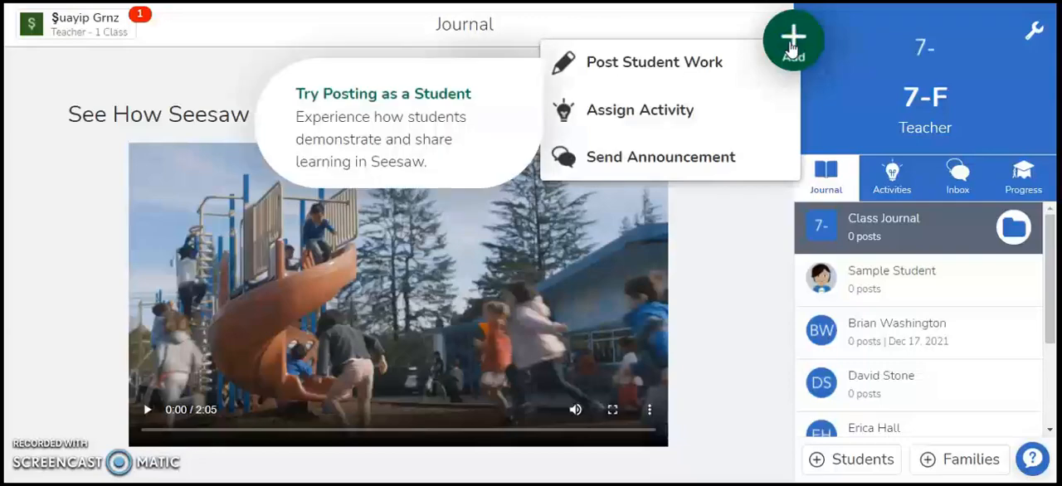
{"action": "left_click", "coordinate": [697, 108]}
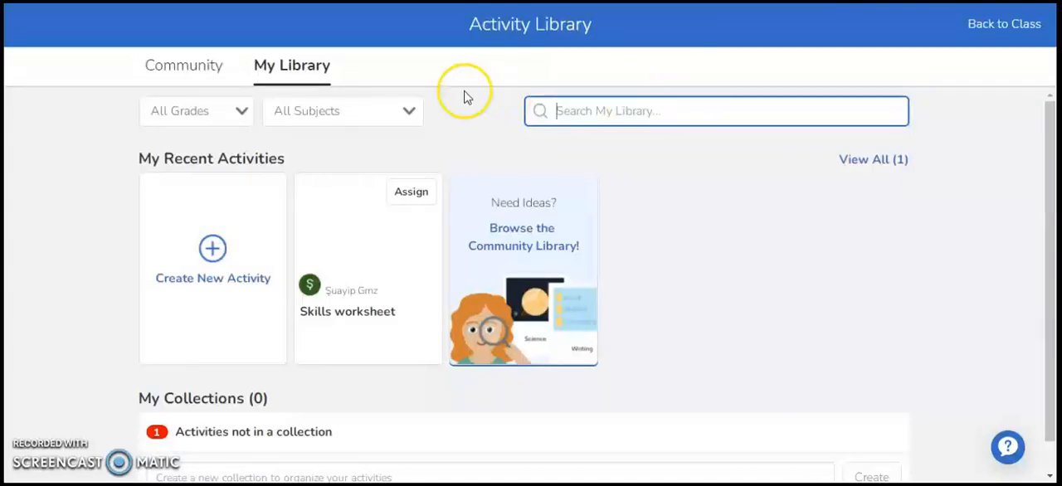
{"action": "left_click", "coordinate": [213, 249]}
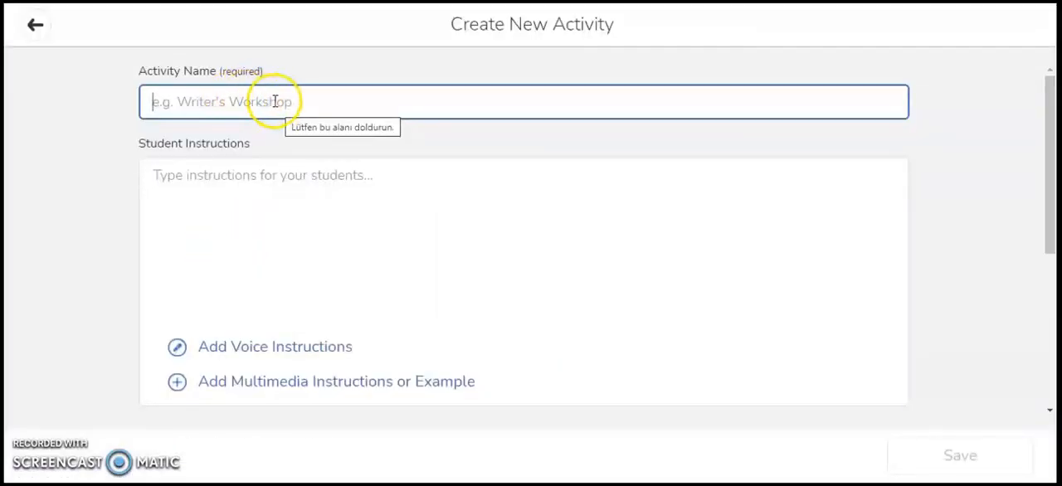
{"action": "left_click", "coordinate": [246, 175]}
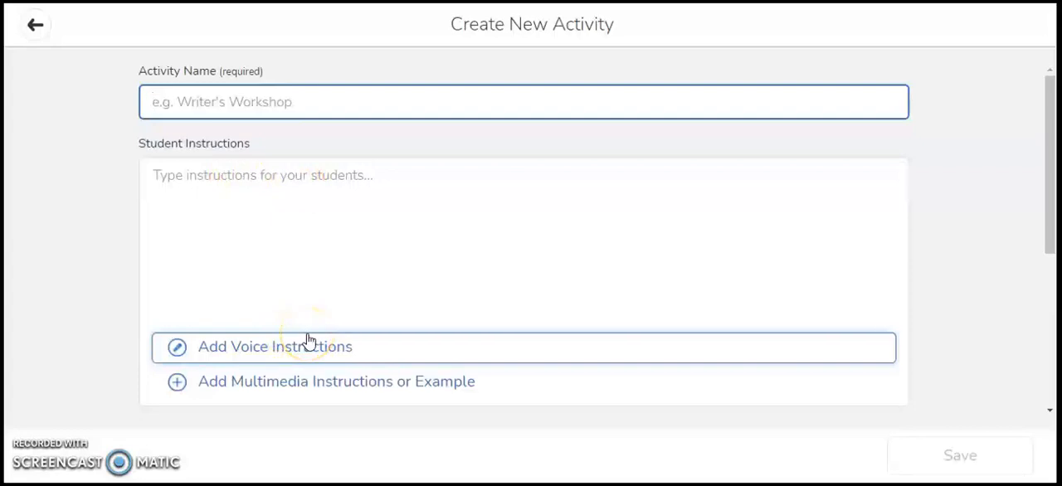
- Look over the attachment types for multimedia instructions and the tools of the blank drawing canvas
{"action": "left_click", "coordinate": [296, 382]}
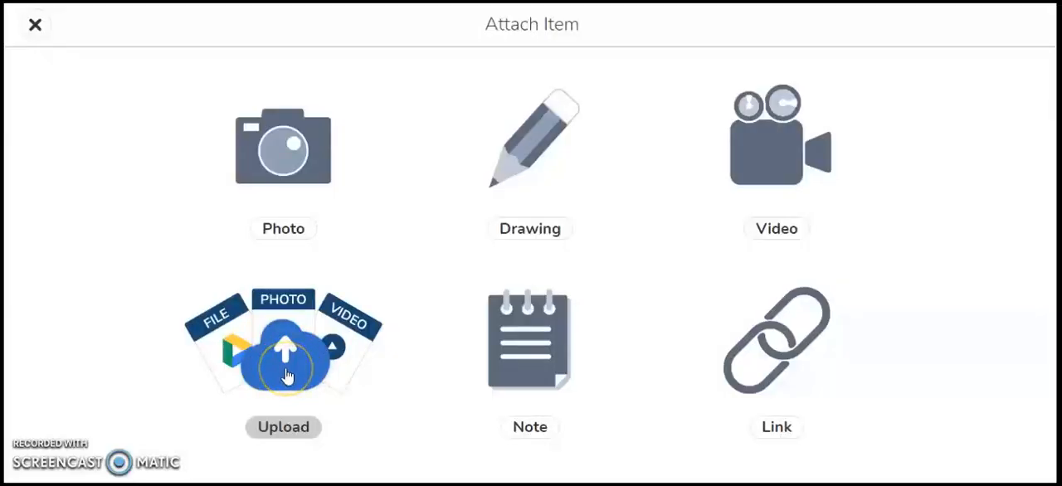
{"action": "left_click", "coordinate": [750, 156]}
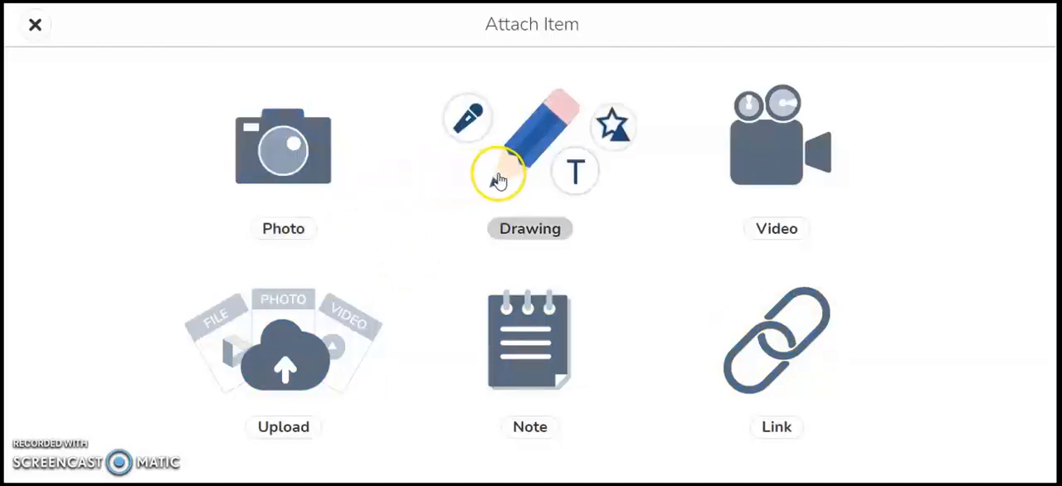
{"action": "left_click", "coordinate": [476, 164]}
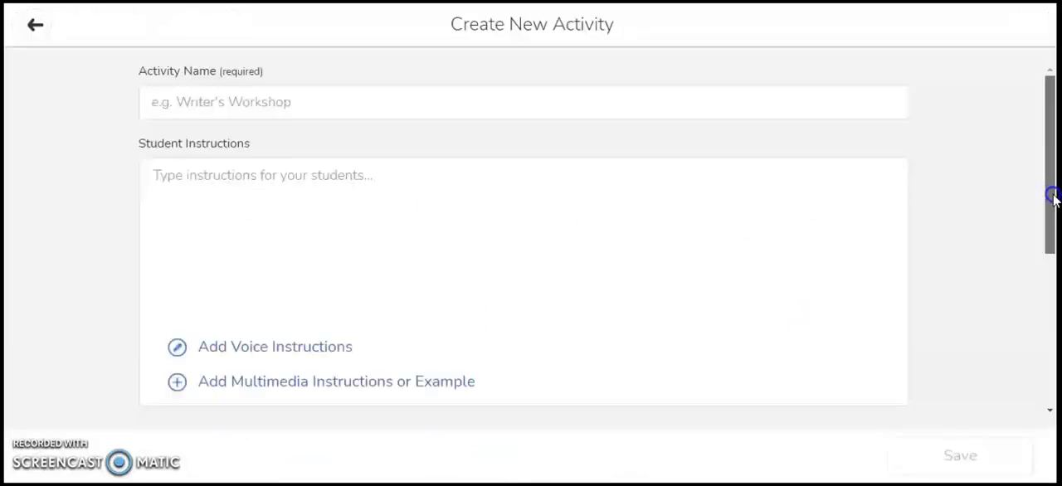
- Add a template for student responses by uploading "output for Seesaw.pdf" from the computer
{"action": "left_click_drag", "start_coordinate": [1052, 218], "coordinate": [1056, 272]}
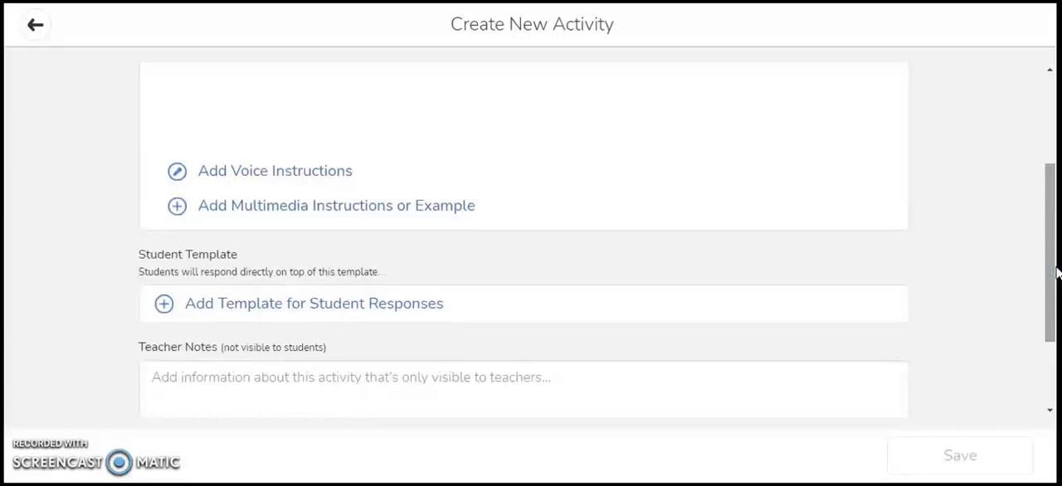
{"action": "left_click", "coordinate": [374, 307]}
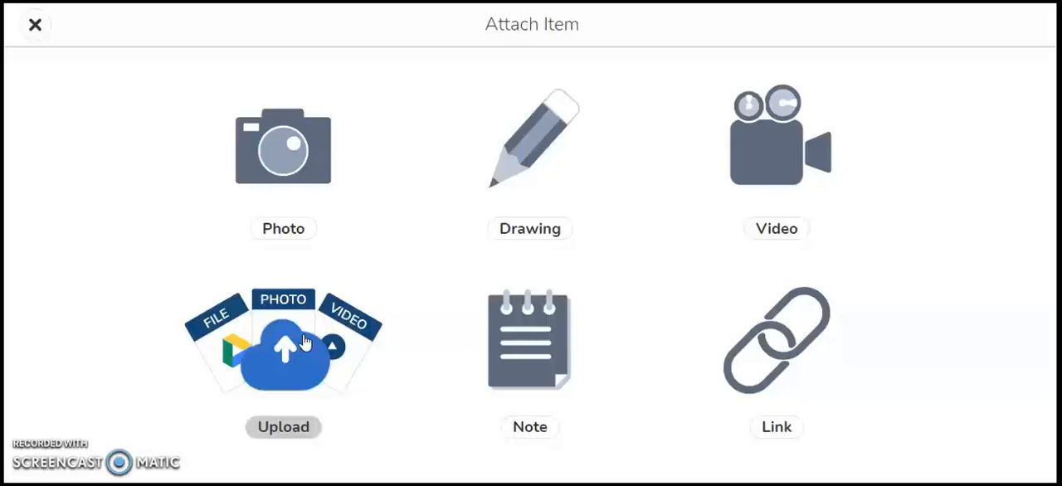
{"action": "left_click", "coordinate": [291, 348]}
{"action": "left_click", "coordinate": [290, 353]}
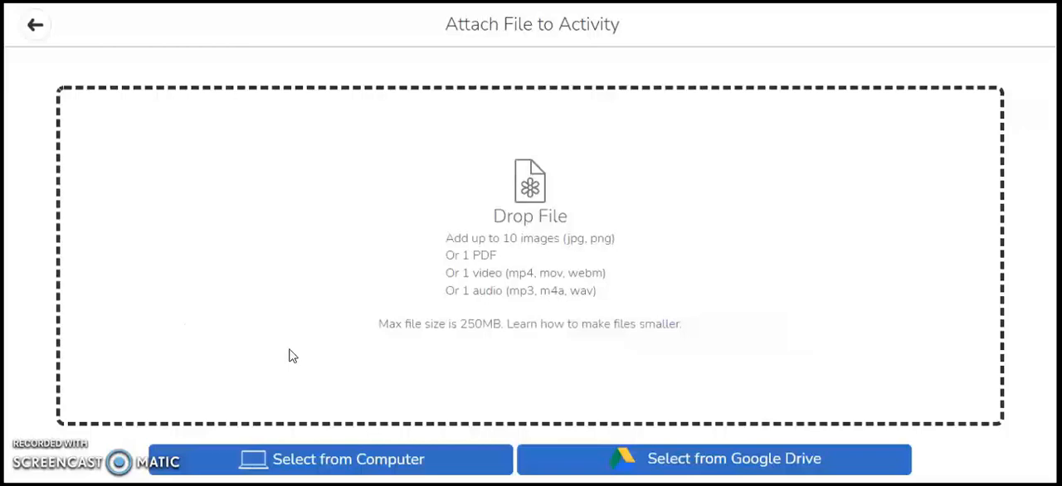
{"action": "left_click", "coordinate": [383, 462]}
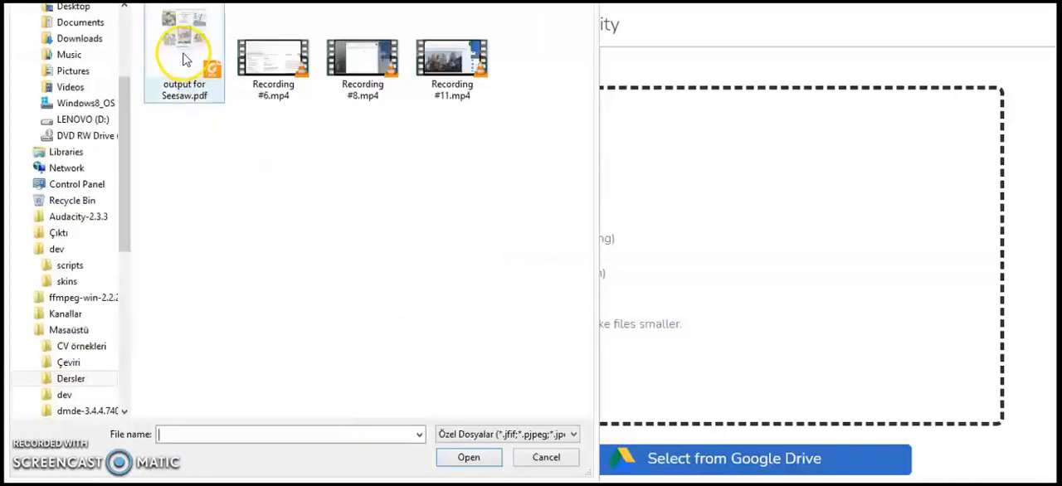
{"action": "double_click", "coordinate": [181, 50]}
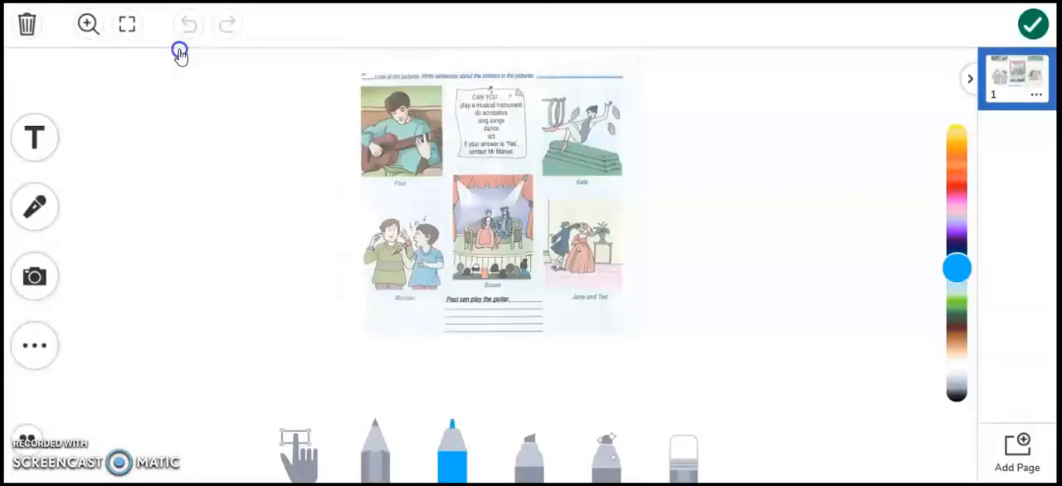
- Add a text label reading "type here" to the worksheet template
{"action": "left_click", "coordinate": [42, 140]}
{"action": "left_click", "coordinate": [199, 136]}
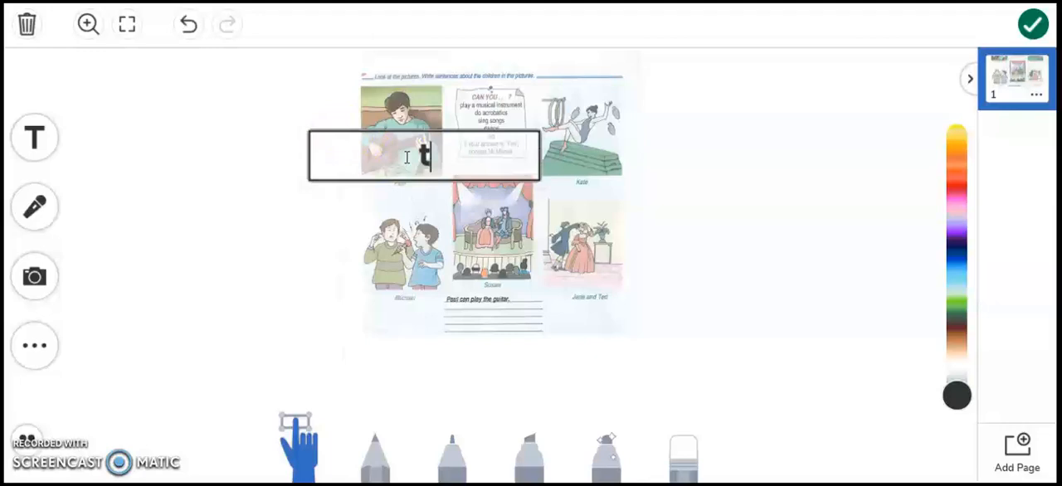
{"action": "type", "text": "ye"}
{"action": "key", "text": "BackSpace"}
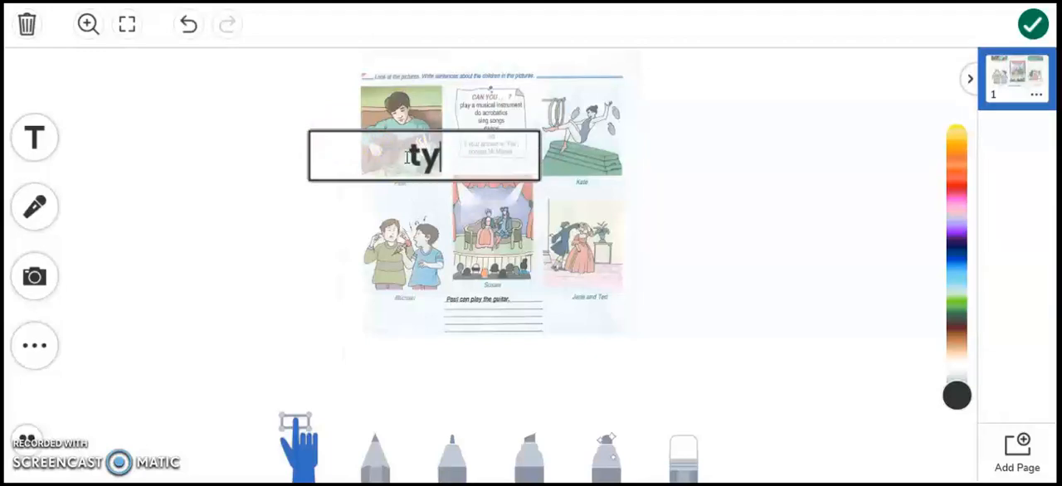
{"action": "type", "text": "pe "}
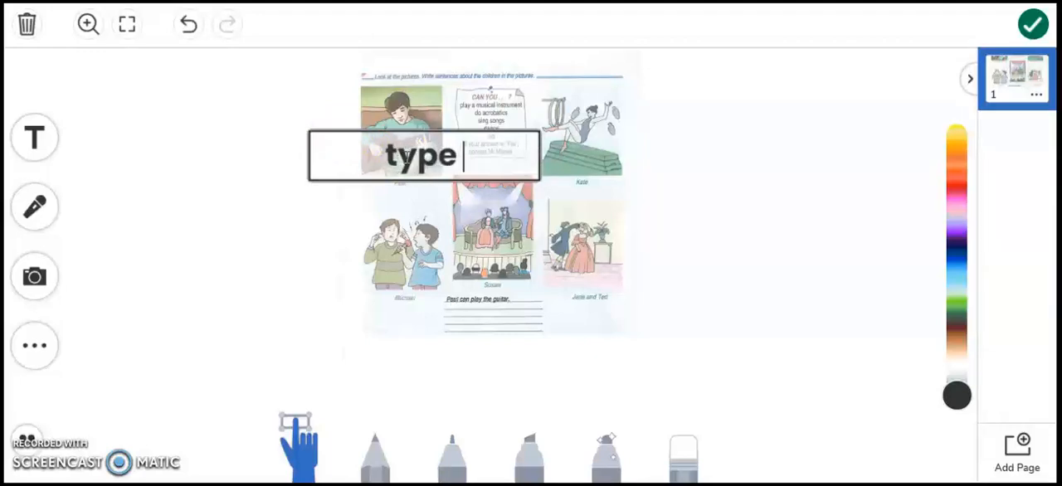
{"action": "type", "text": "here"}
{"action": "left_click", "coordinate": [621, 207]}
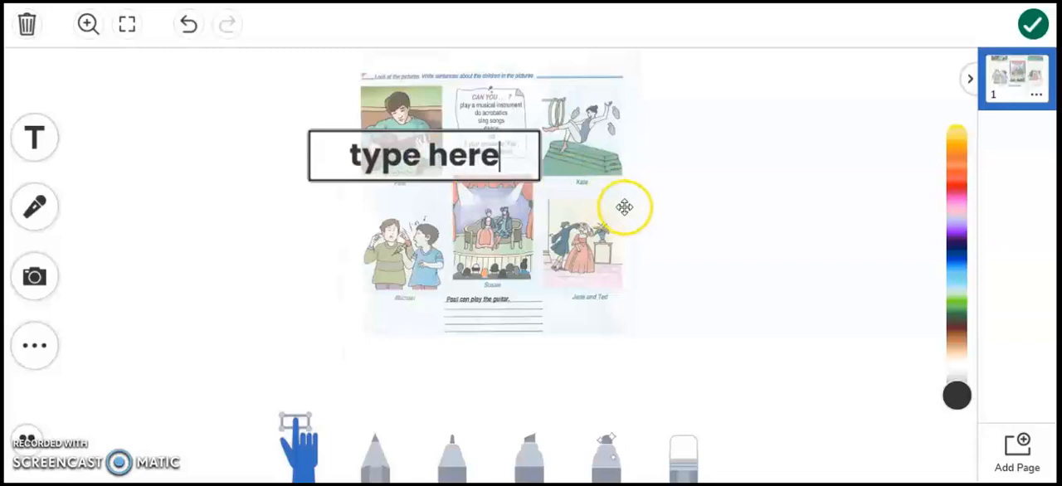
- Move the "type here" label just below the worksheet's answer lines, shrink it, and save the template to the activity
{"action": "left_click", "coordinate": [466, 137]}
{"action": "left_click_drag", "start_coordinate": [464, 133], "coordinate": [517, 340]}
{"action": "left_click_drag", "start_coordinate": [588, 384], "coordinate": [539, 362]}
{"action": "left_click", "coordinate": [490, 353]}
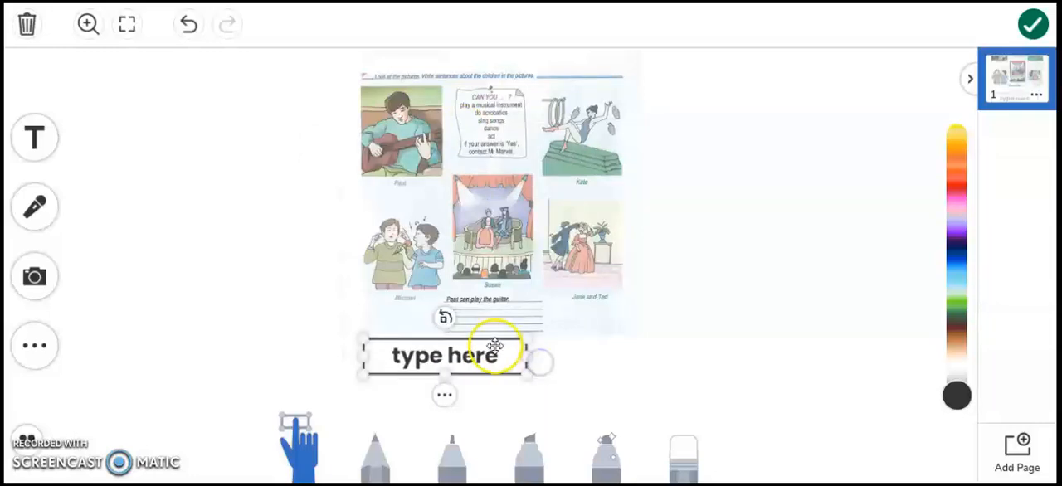
{"action": "left_click", "coordinate": [493, 346]}
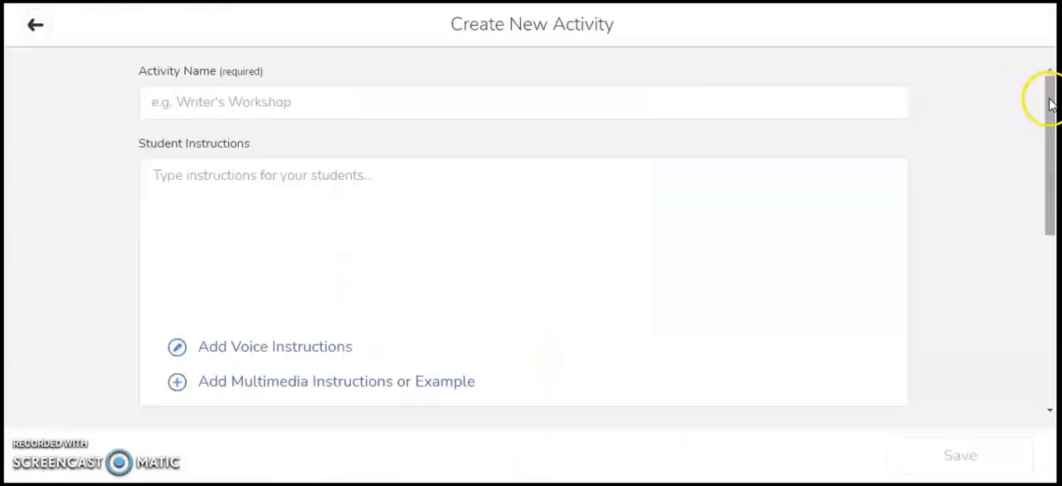
- Check the attached student template and name the activity "Skills worksheet"
{"action": "left_click_drag", "start_coordinate": [1048, 98], "coordinate": [1054, 176]}
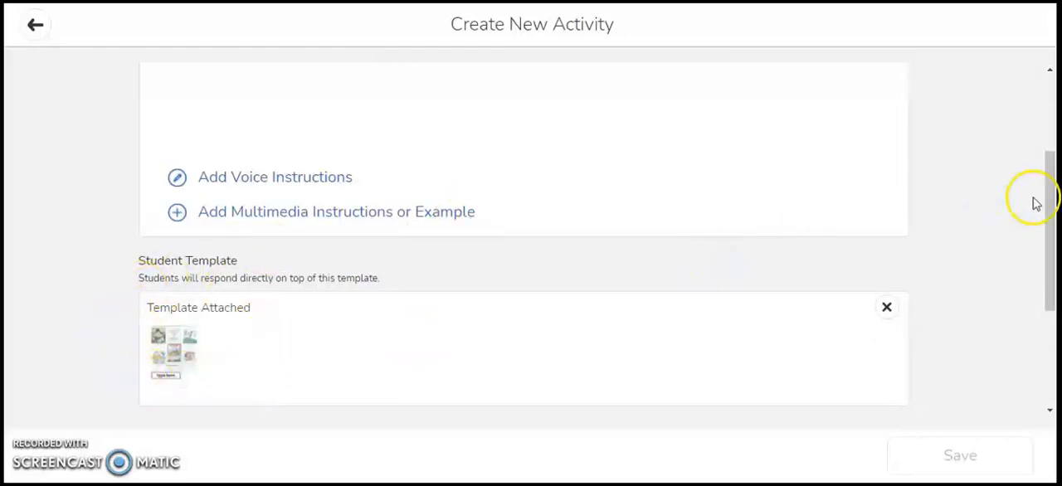
{"action": "left_click_drag", "start_coordinate": [1050, 204], "coordinate": [1047, 97]}
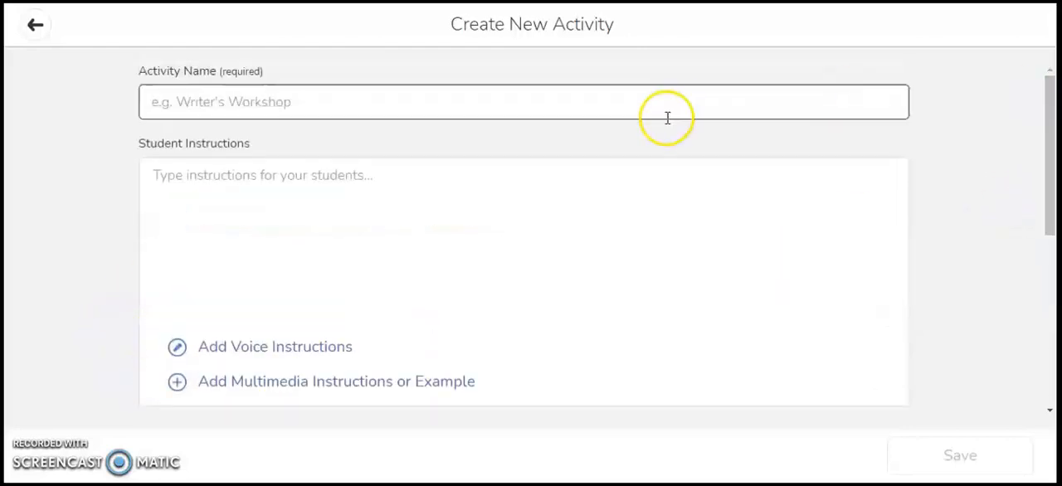
{"action": "left_click", "coordinate": [281, 103]}
{"action": "left_click", "coordinate": [237, 140]}
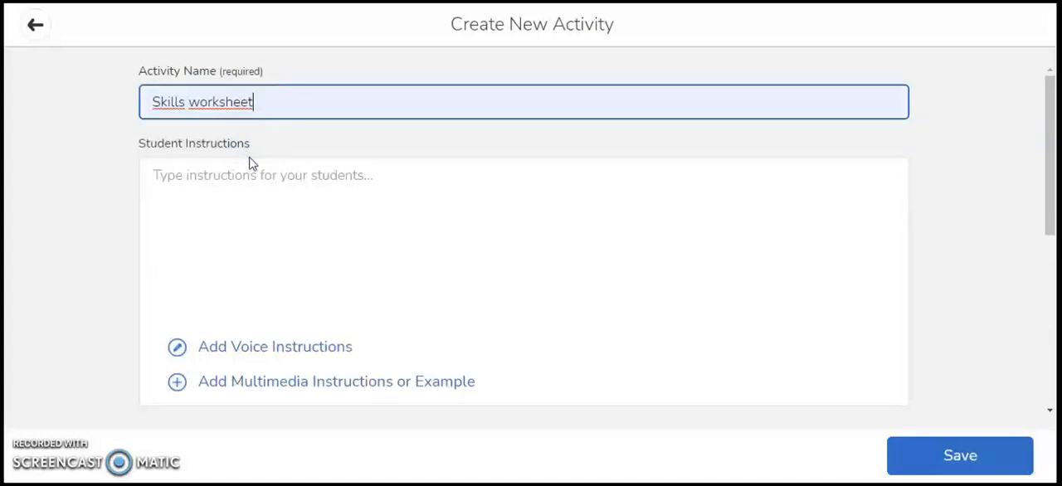
- Enter the student instructions "Look at the pictures and write sentences about the children in the pictures."
{"action": "left_click", "coordinate": [265, 200]}
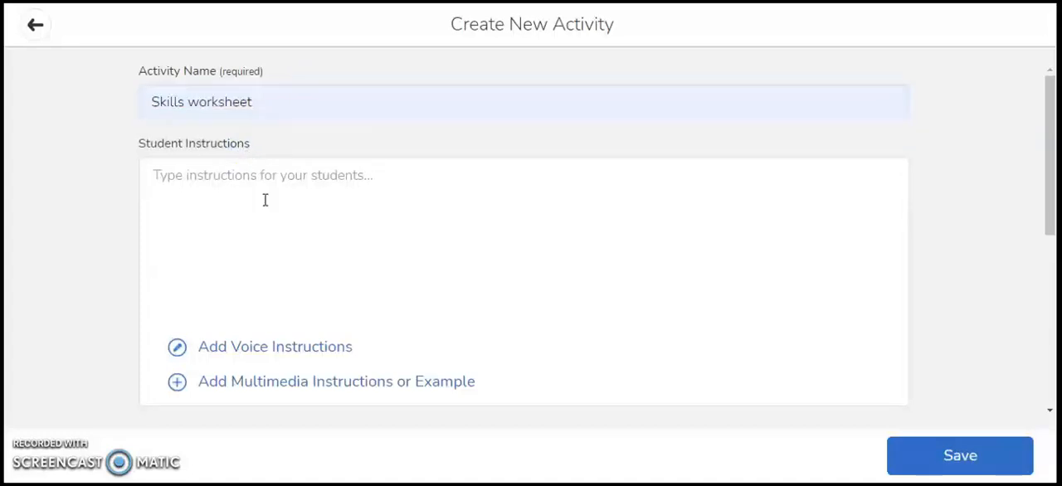
{"action": "left_click", "coordinate": [231, 176]}
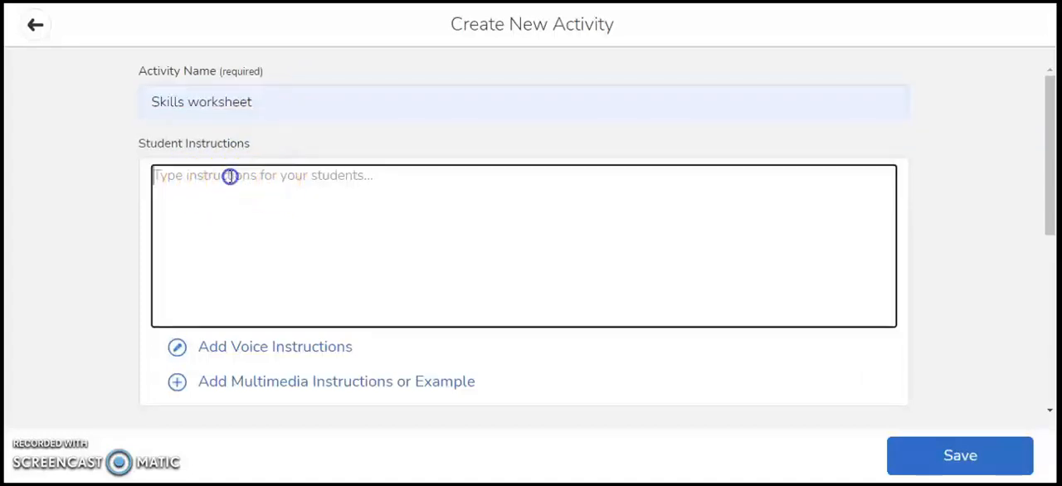
{"action": "type", "text": "Look at the pictures and write sentences about the children in the pictures"}
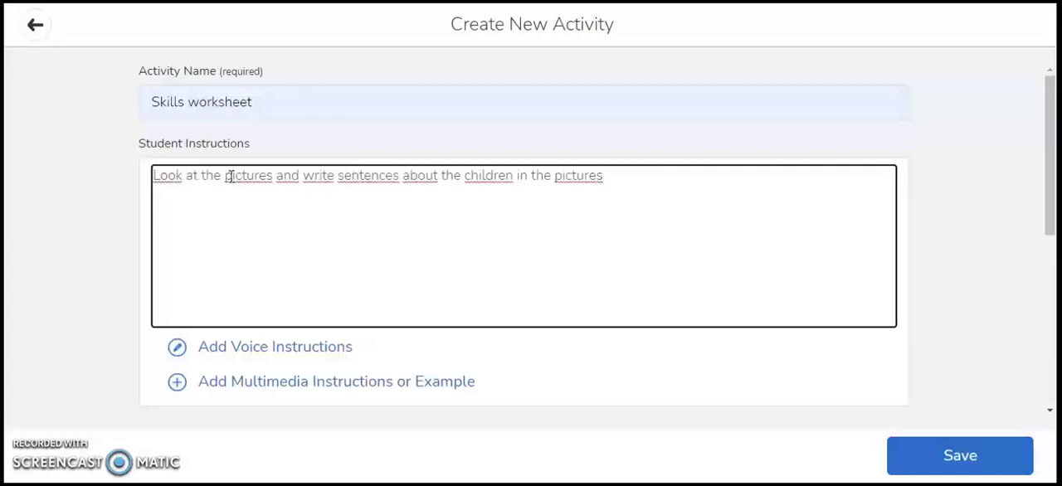
{"action": "type", "text": "."}
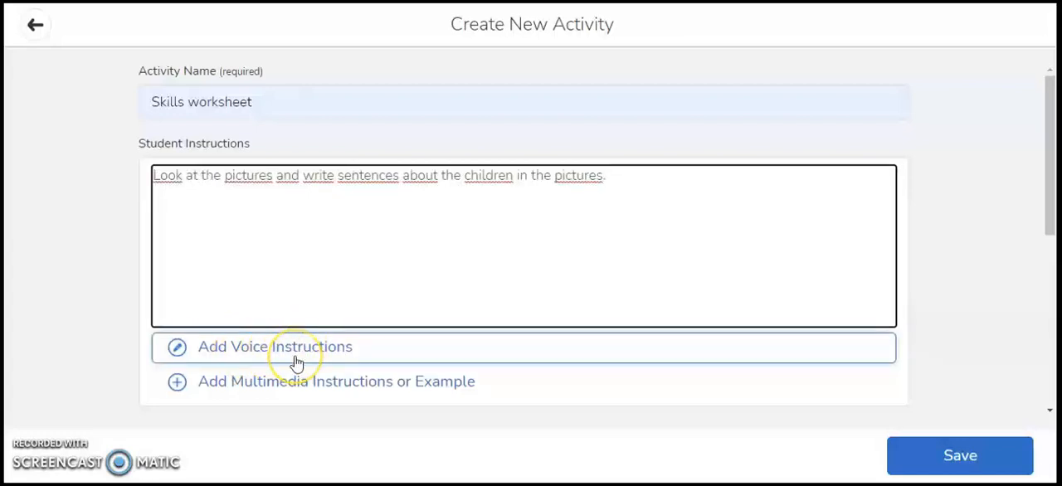
- Record voice instructions for the activity and stop the recording to attach it
{"action": "left_click", "coordinate": [286, 353]}
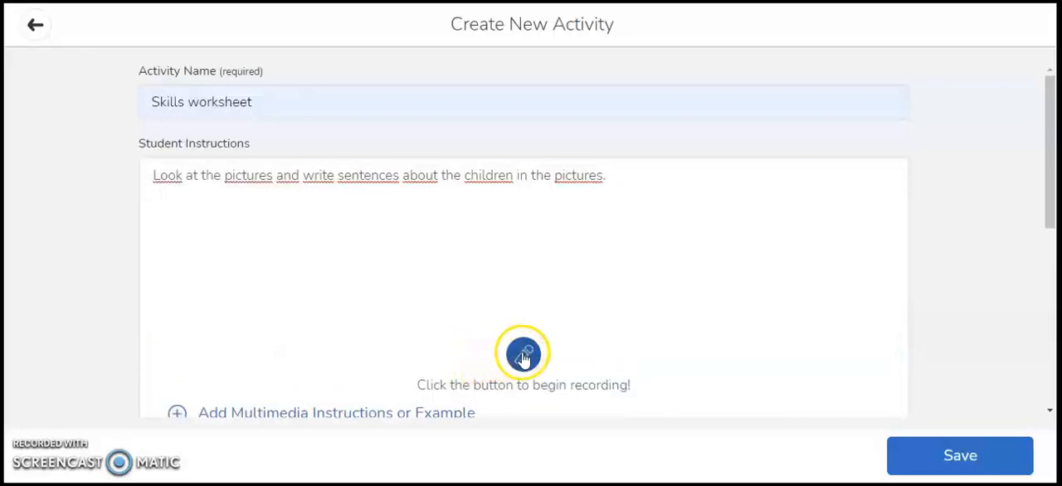
{"action": "left_click", "coordinate": [523, 355]}
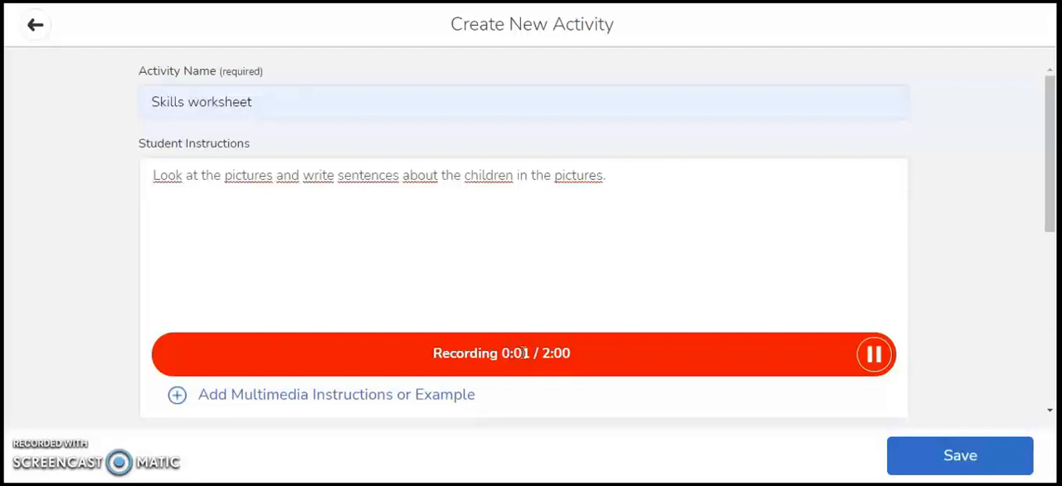
{"action": "left_click", "coordinate": [871, 353]}
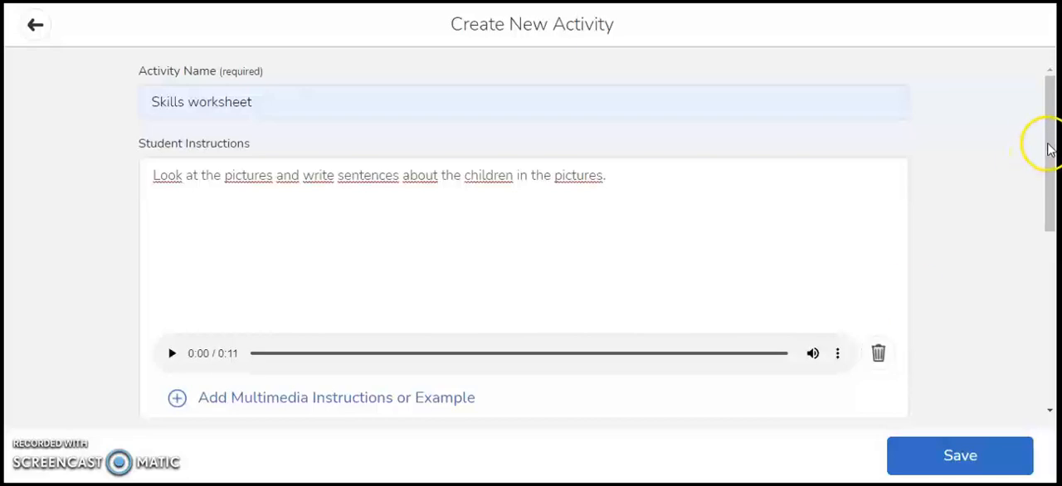
{"action": "left_click_drag", "start_coordinate": [1051, 147], "coordinate": [1037, 171]}
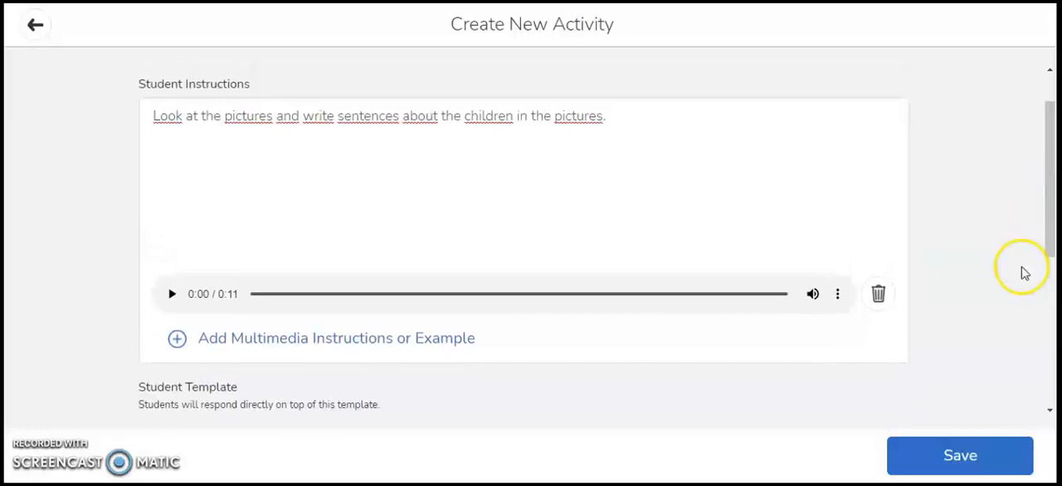
- Save the "Skills worksheet" activity and assign it to class 7-F
{"action": "left_click", "coordinate": [962, 459]}
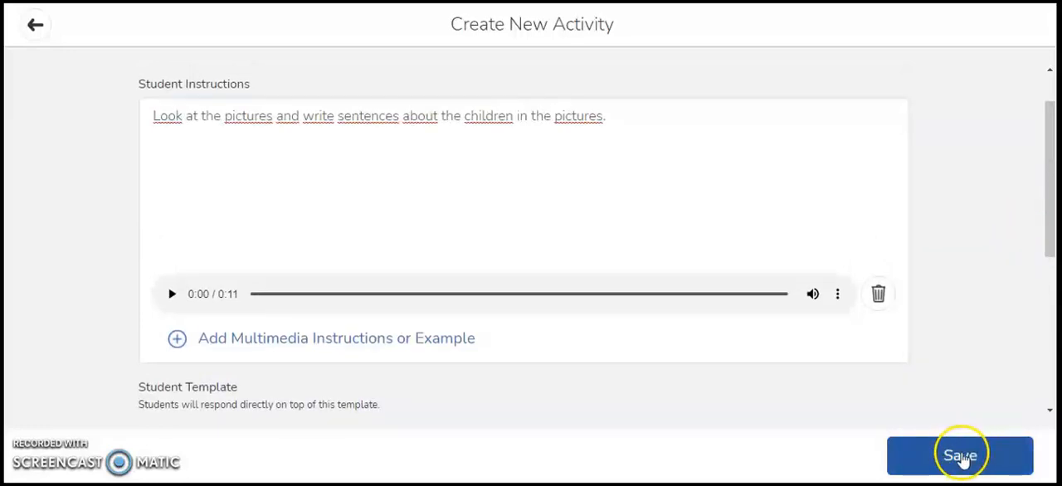
{"action": "left_click", "coordinate": [962, 458]}
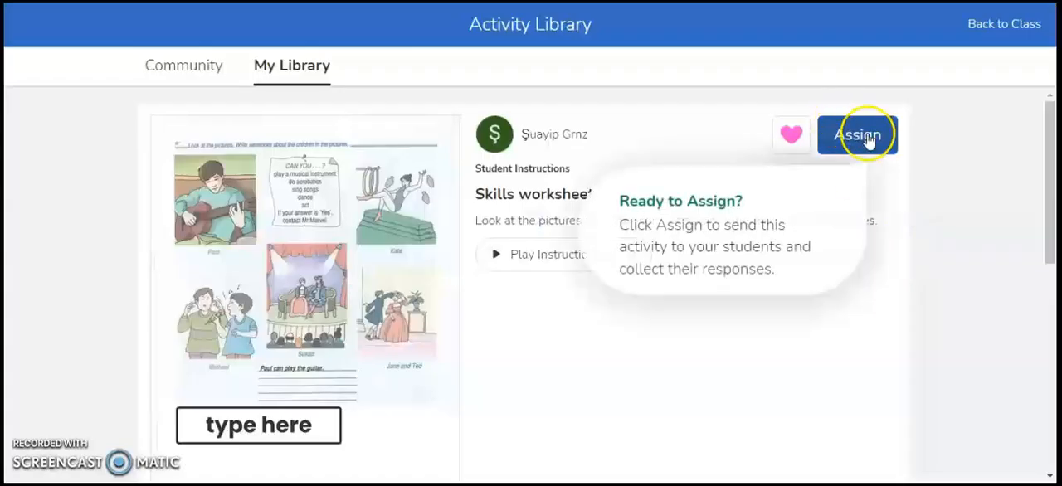
{"action": "left_click", "coordinate": [865, 139]}
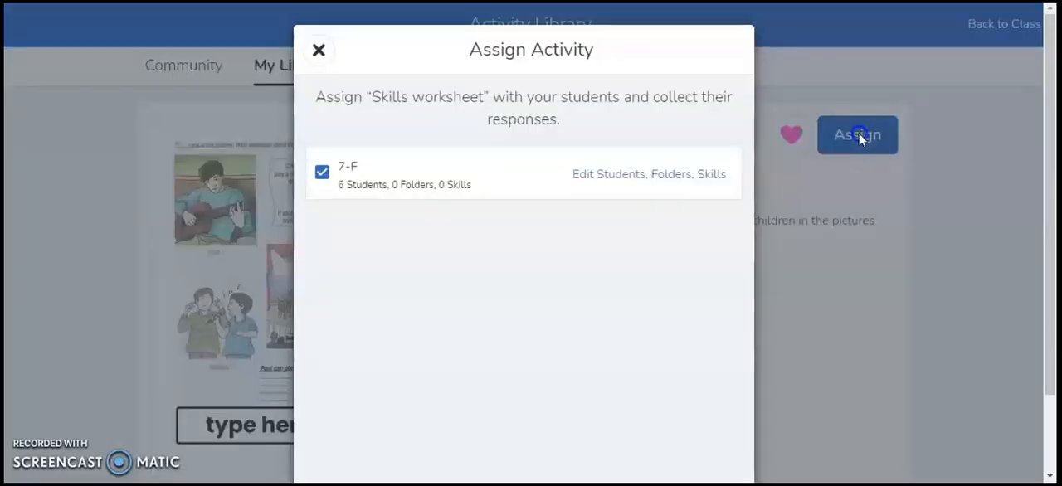
{"action": "left_click", "coordinate": [654, 150]}
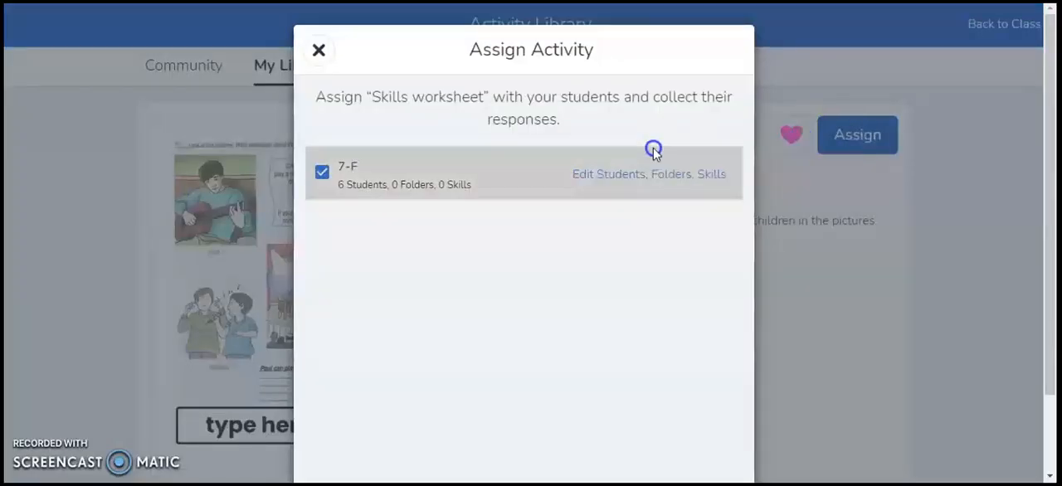
{"action": "left_click_drag", "start_coordinate": [1052, 157], "coordinate": [1052, 225]}
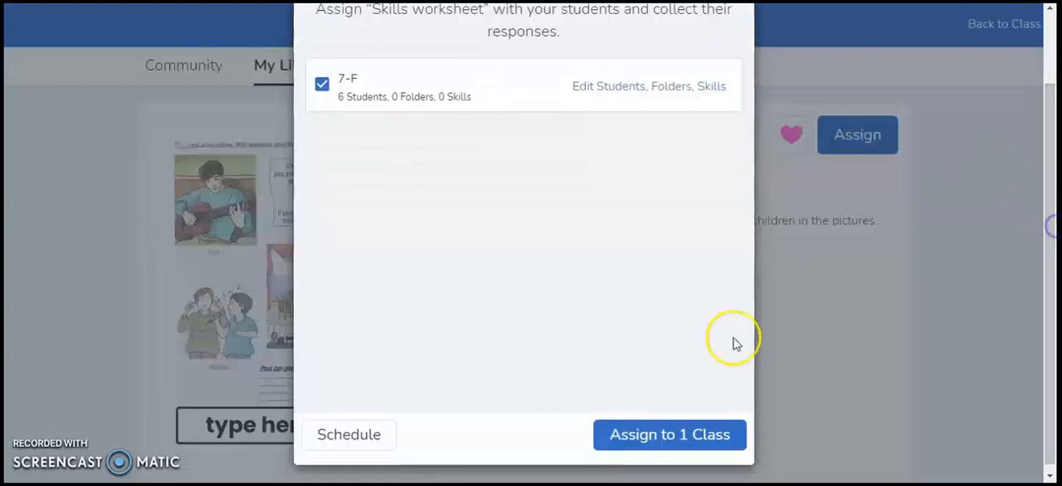
{"action": "left_click", "coordinate": [668, 435]}
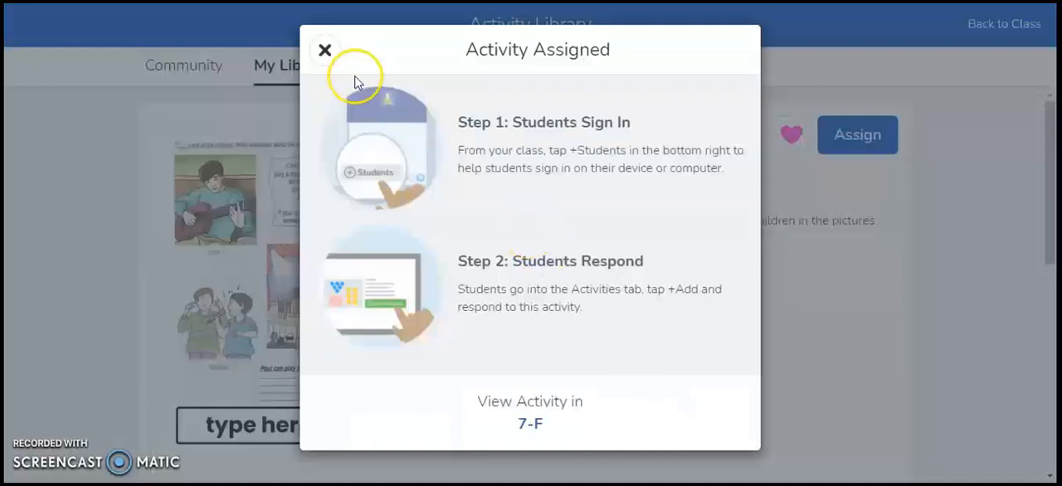
{"action": "left_click", "coordinate": [324, 51]}
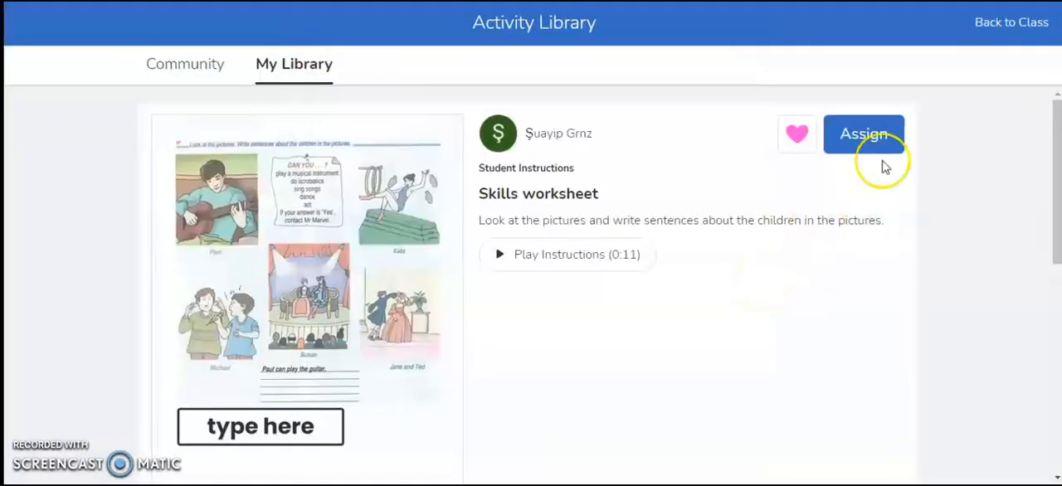
- Return to class 7-F and start a new announcement with All Students as the audience
{"action": "left_click", "coordinate": [1000, 23]}
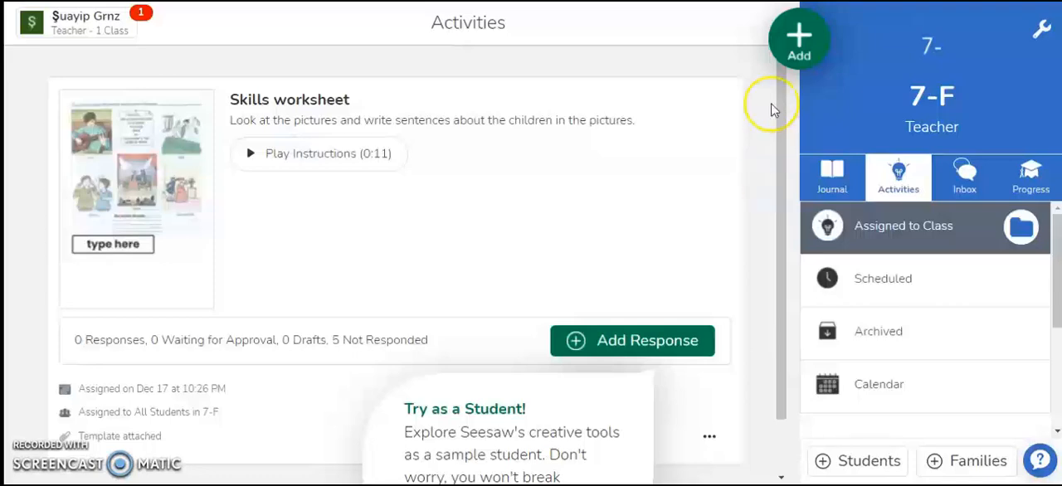
{"action": "left_click", "coordinate": [797, 37]}
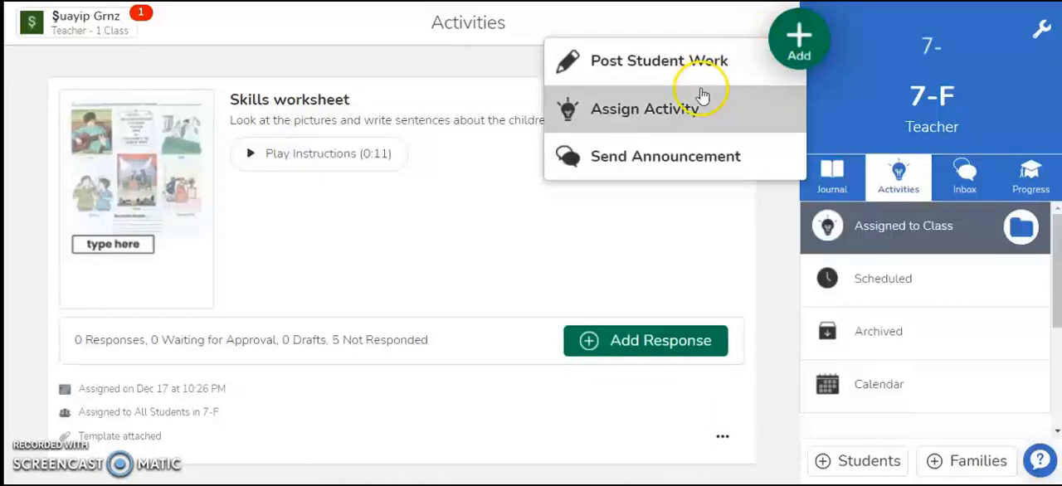
{"action": "left_click", "coordinate": [689, 156]}
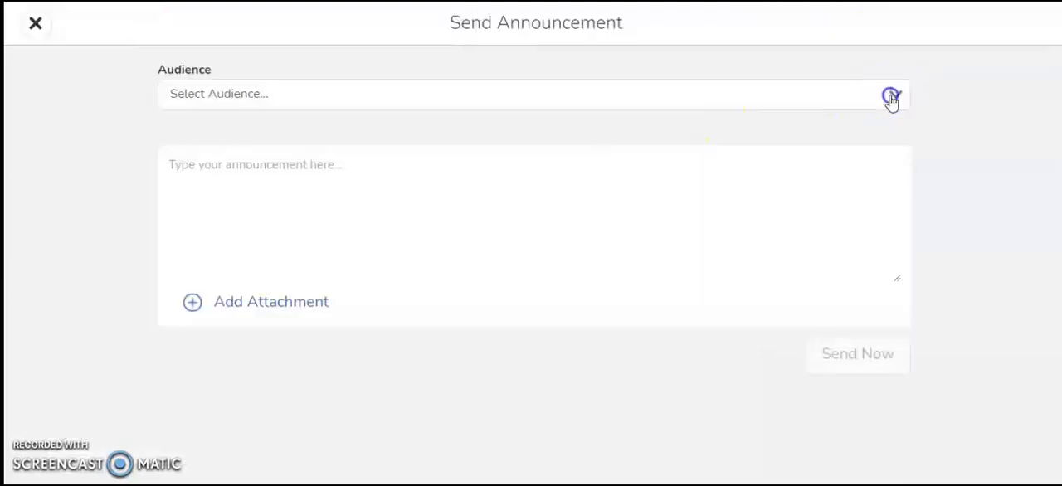
{"action": "left_click", "coordinate": [892, 98]}
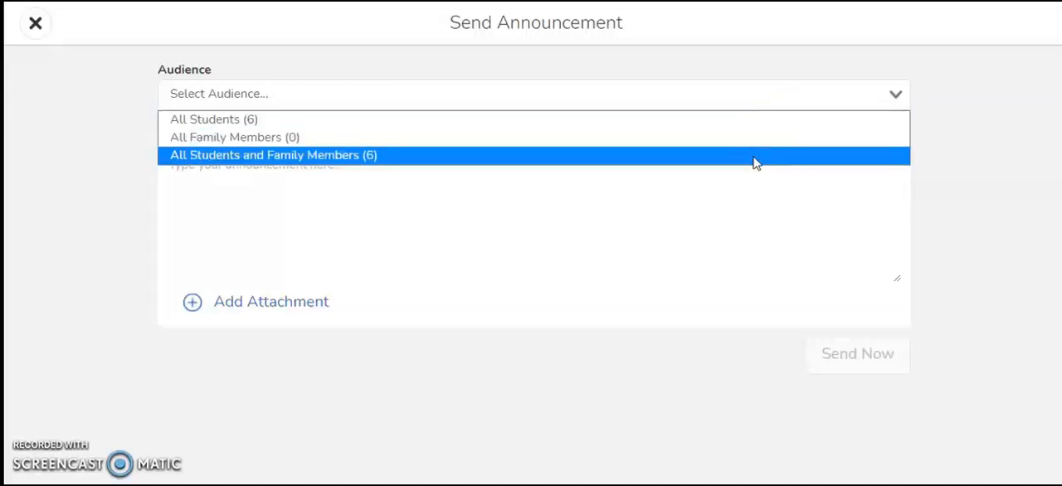
{"action": "left_click", "coordinate": [713, 119]}
- Write the announcement "You will have a quiz on Friday." and send it without an attachment
{"action": "left_click", "coordinate": [669, 180]}
{"action": "type", "text": "You will have a quiz on Friday."}
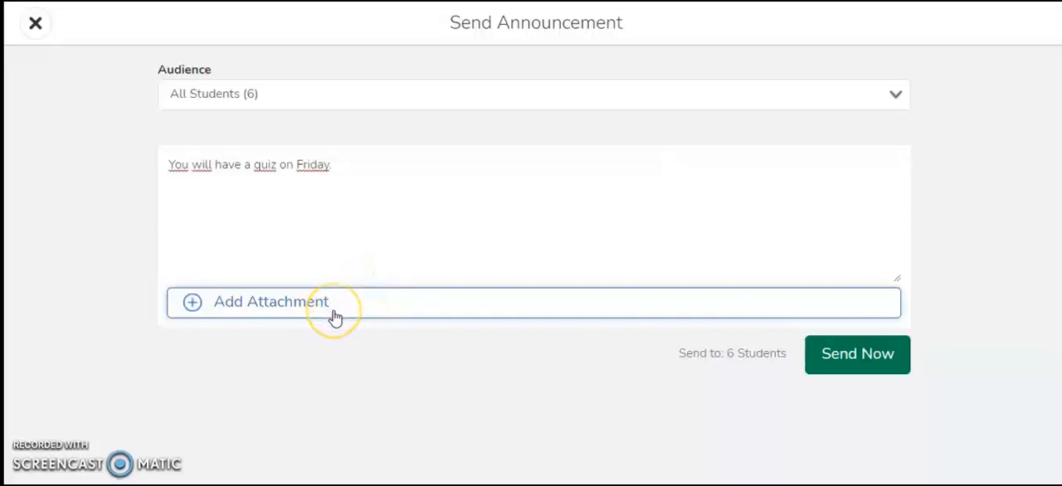
{"action": "left_click", "coordinate": [334, 315]}
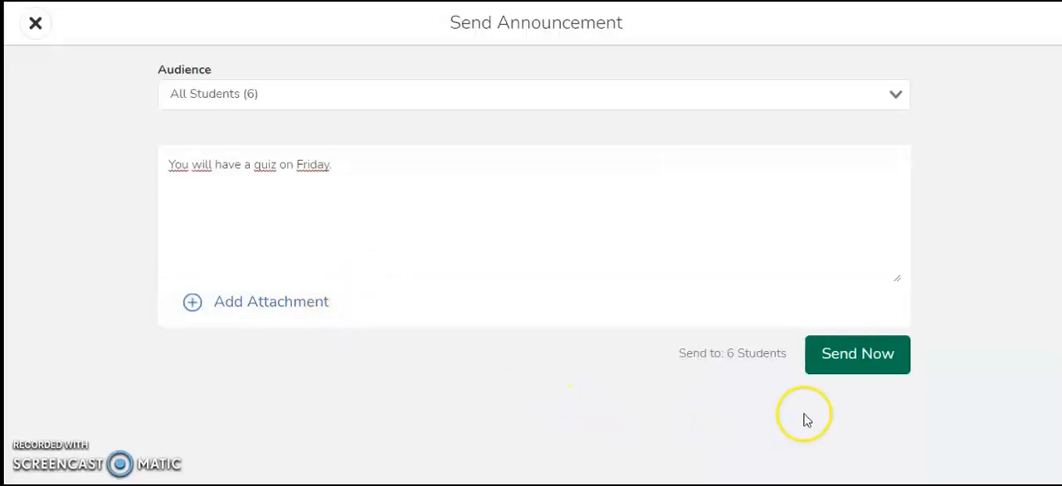
{"action": "left_click", "coordinate": [862, 355]}
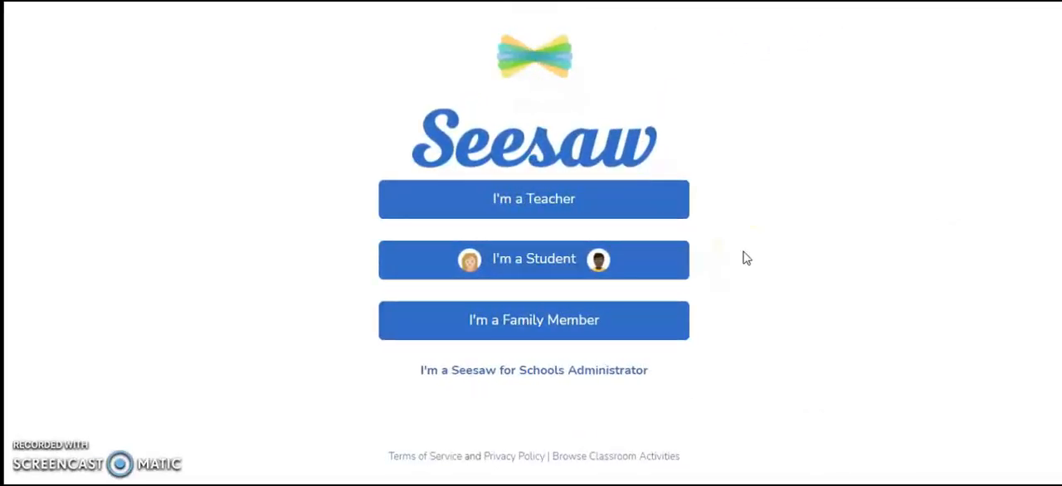
- Sign in as a student with the class join code, confirming the second student in the class list
{"action": "left_click", "coordinate": [666, 263]}
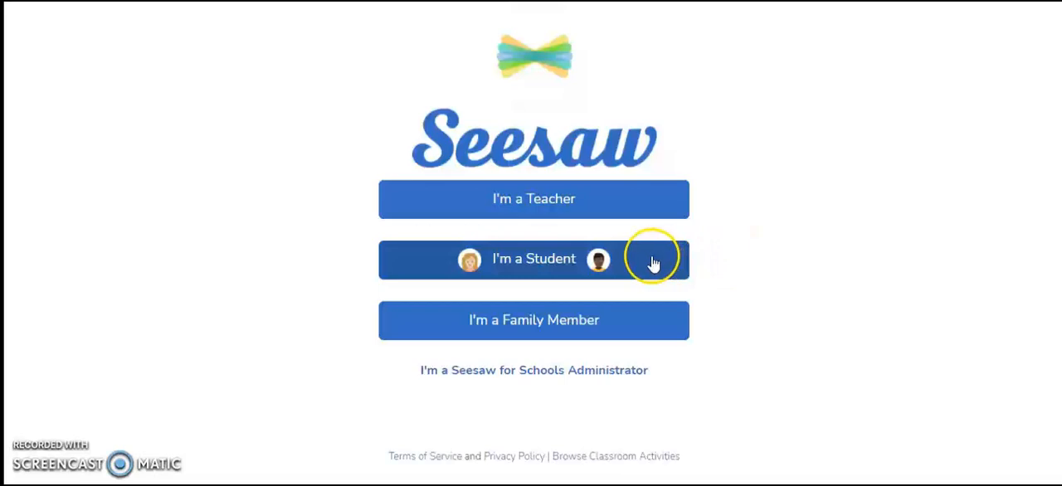
{"action": "left_click", "coordinate": [530, 393]}
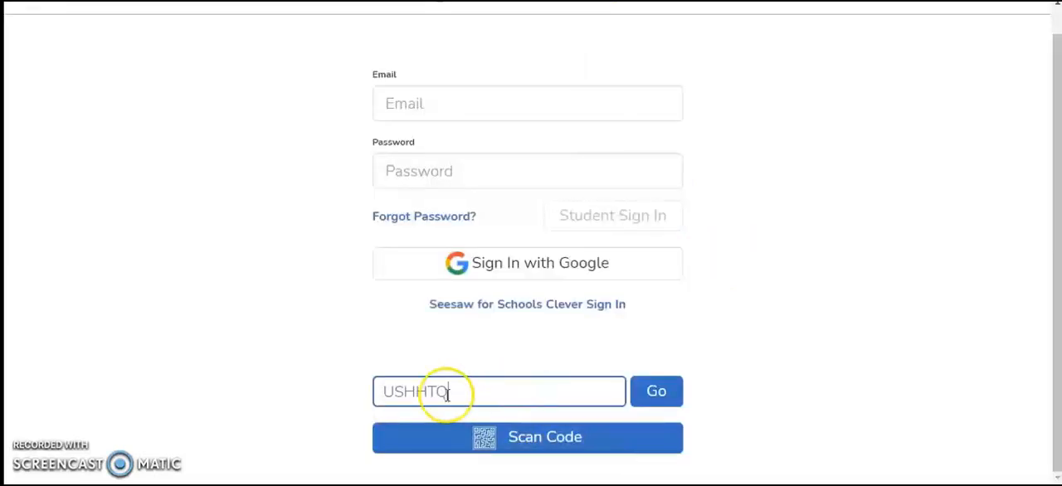
{"action": "left_click", "coordinate": [657, 392]}
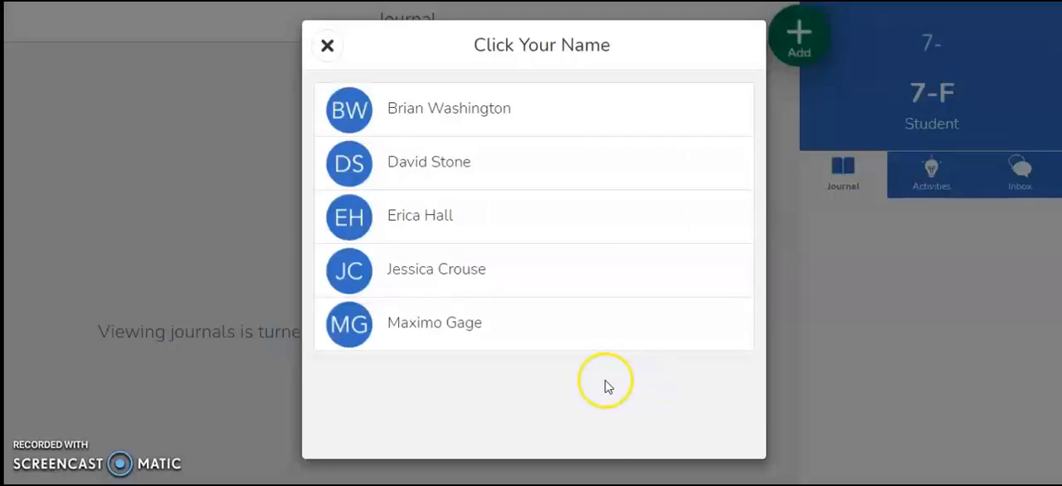
{"action": "left_click", "coordinate": [488, 163]}
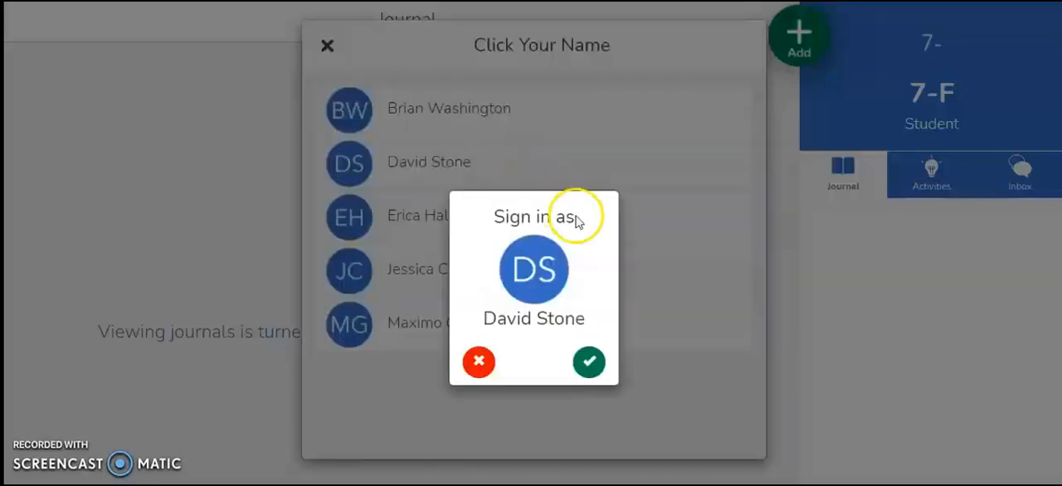
{"action": "left_click", "coordinate": [589, 365]}
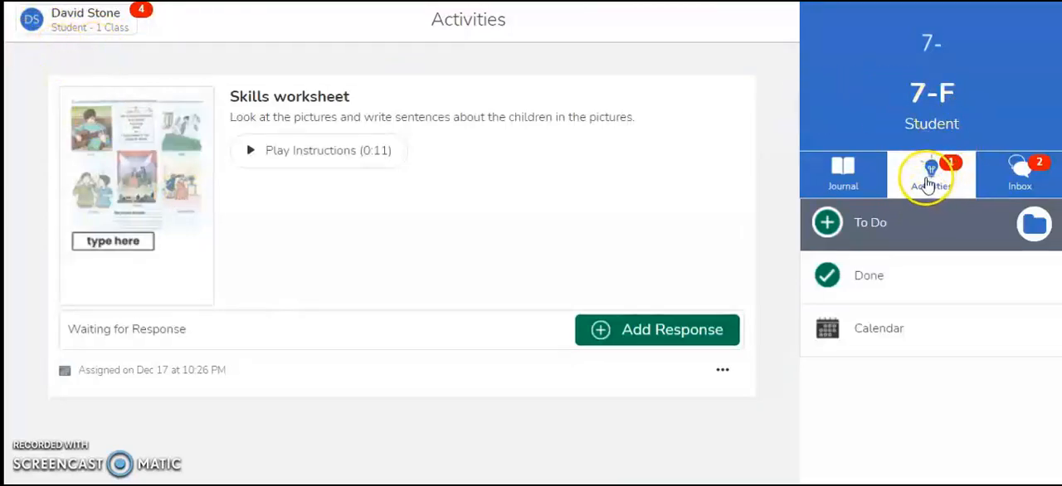
- Open the assigned "Skills worksheet" from the student's activities and play its voice instructions
{"action": "left_click", "coordinate": [928, 183]}
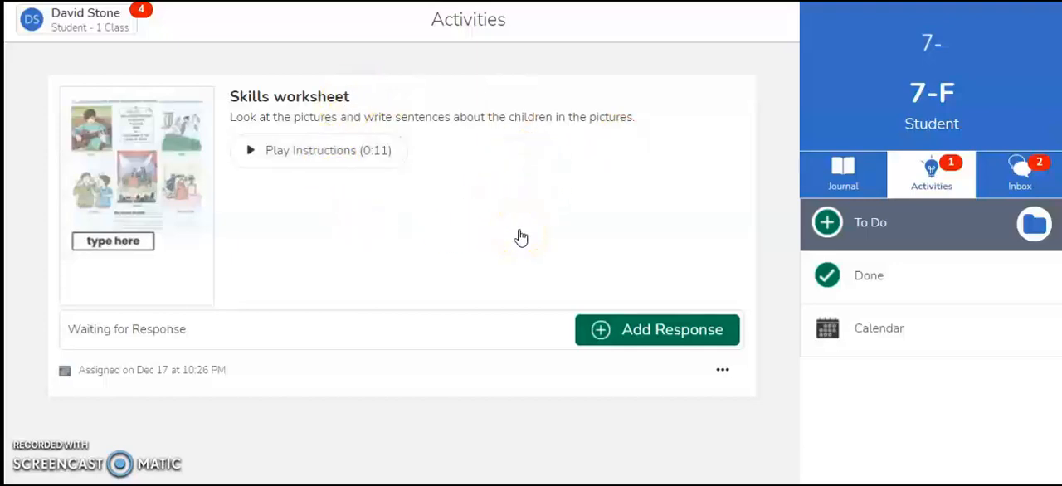
{"action": "left_click", "coordinate": [297, 99]}
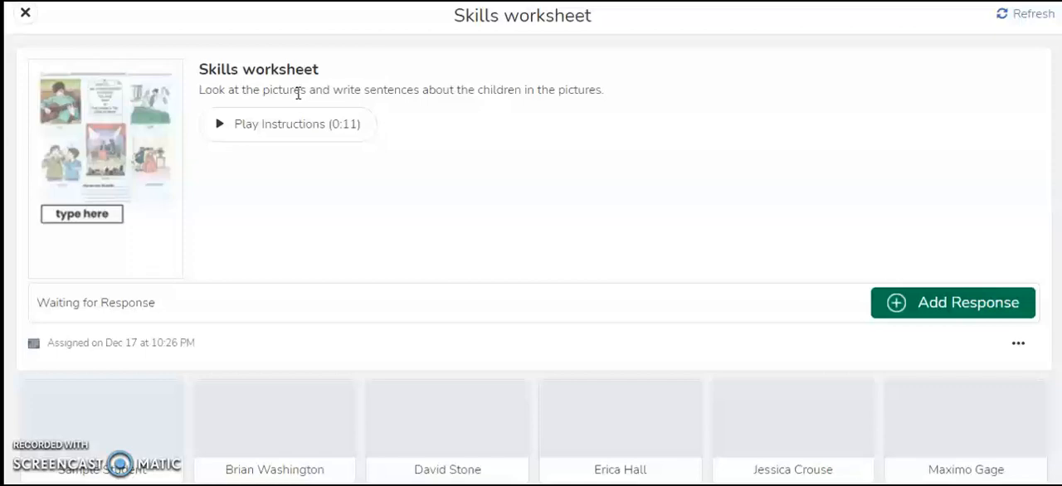
{"action": "left_click", "coordinate": [296, 129]}
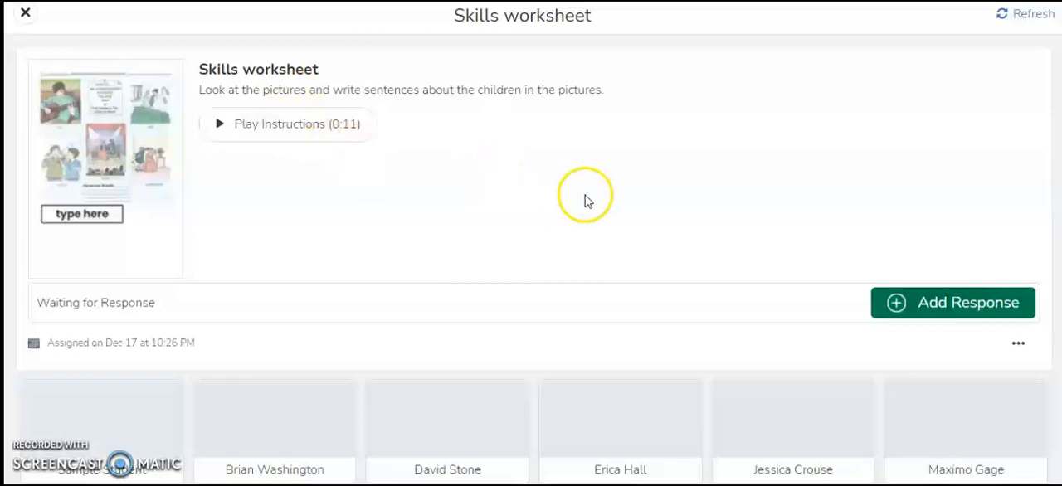